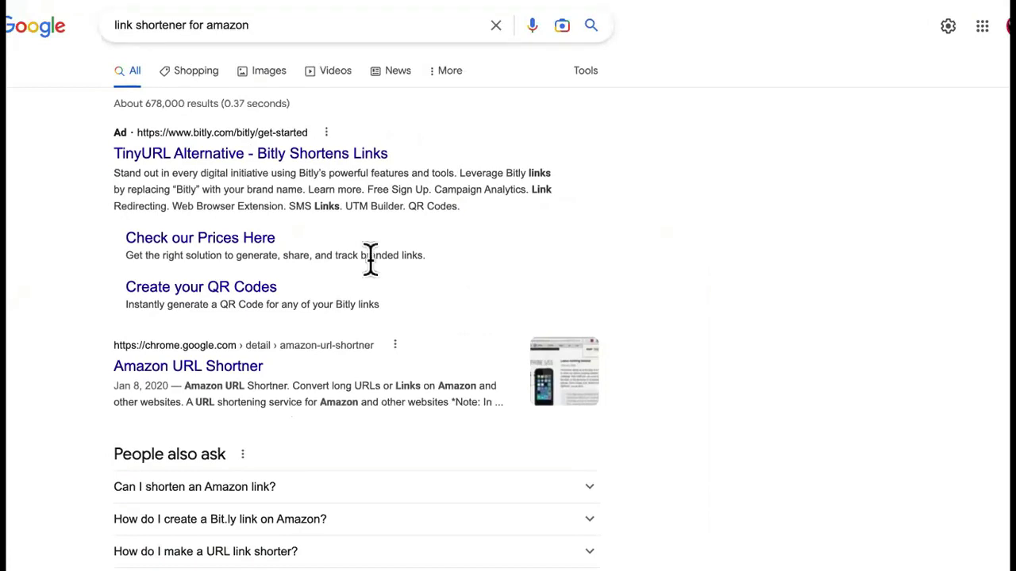
Look through the search results for "link shortener for amazon"
scroll(79, 341, "down", 8)
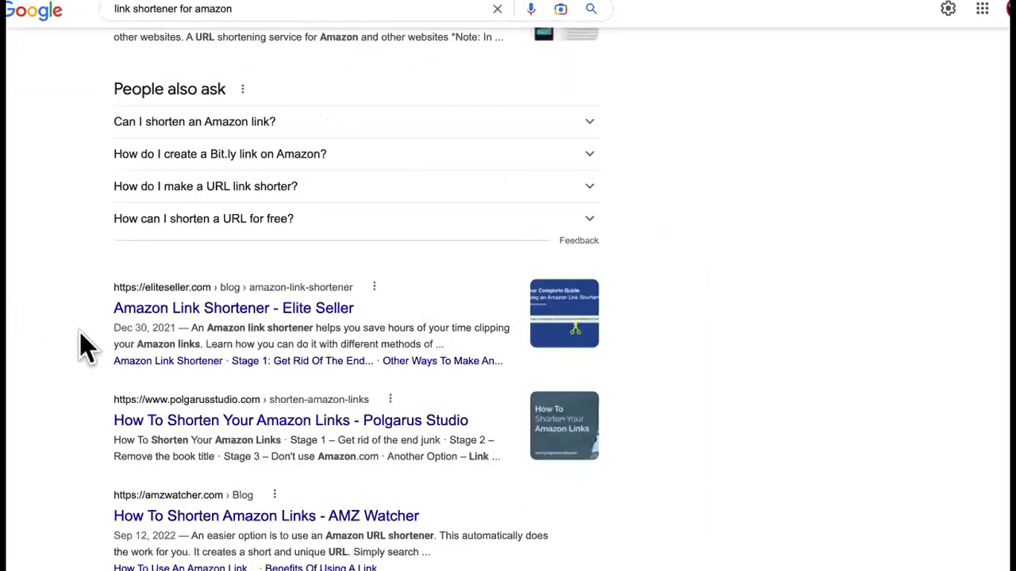
scroll(79, 331, "down", 7)
scroll(80, 332, "up", 12)
scroll(86, 347, "up", 1)
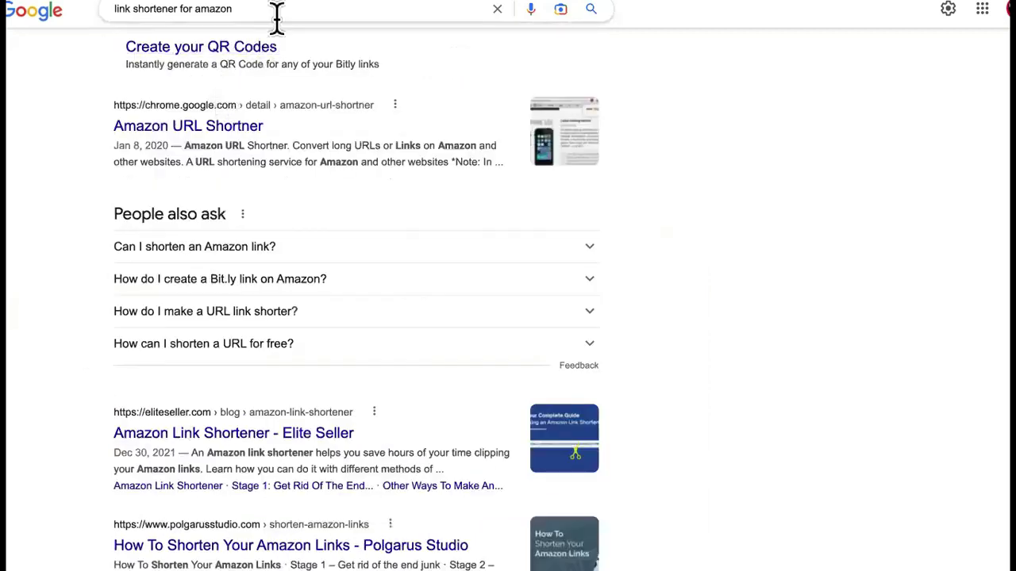
scroll(63, 208, "up", 1)
scroll(64, 208, "up", 3)
Check the search suggestions for "link shortener for a" and "link shortener for b"
left_click(267, 23)
key("BackSpace")
key("BackSpace")
key("BackSpace")
key("BackSpace")
key("BackSpace")
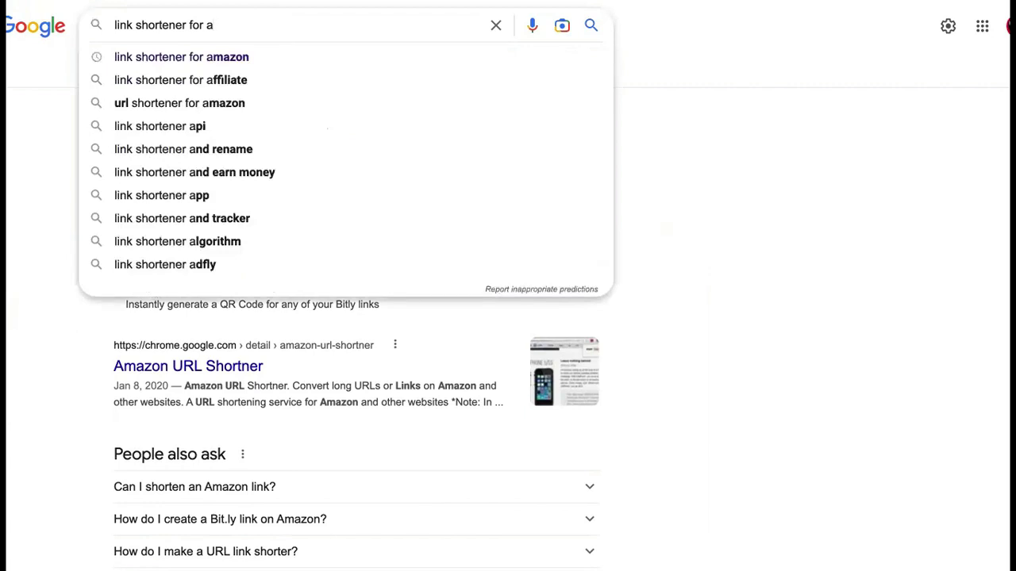
key("BackSpace")
type("b")
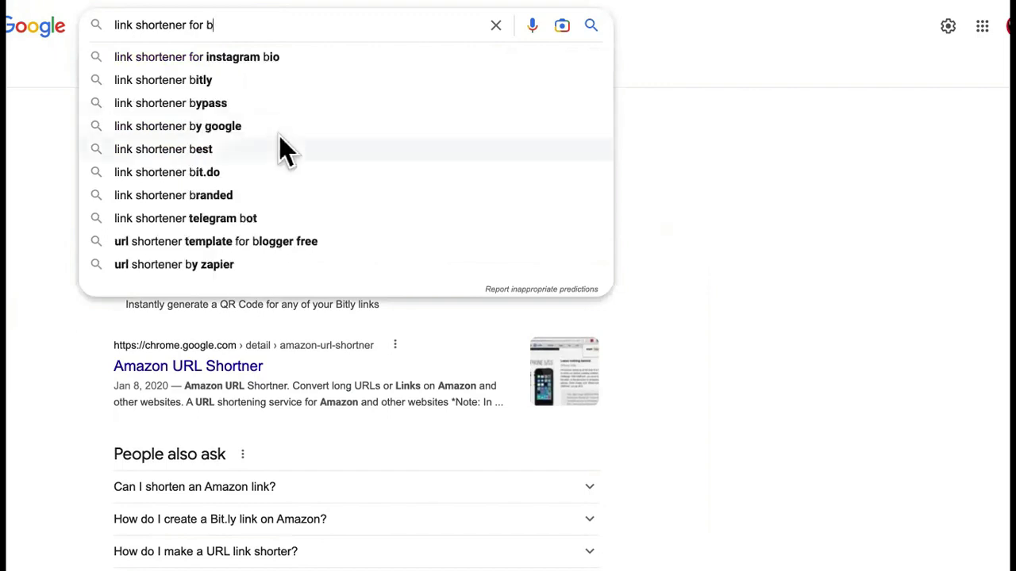
Check the search suggestions for "link shortener for" followed by c, d and e, and close the suggestions
key("BackSpace")
type("c")
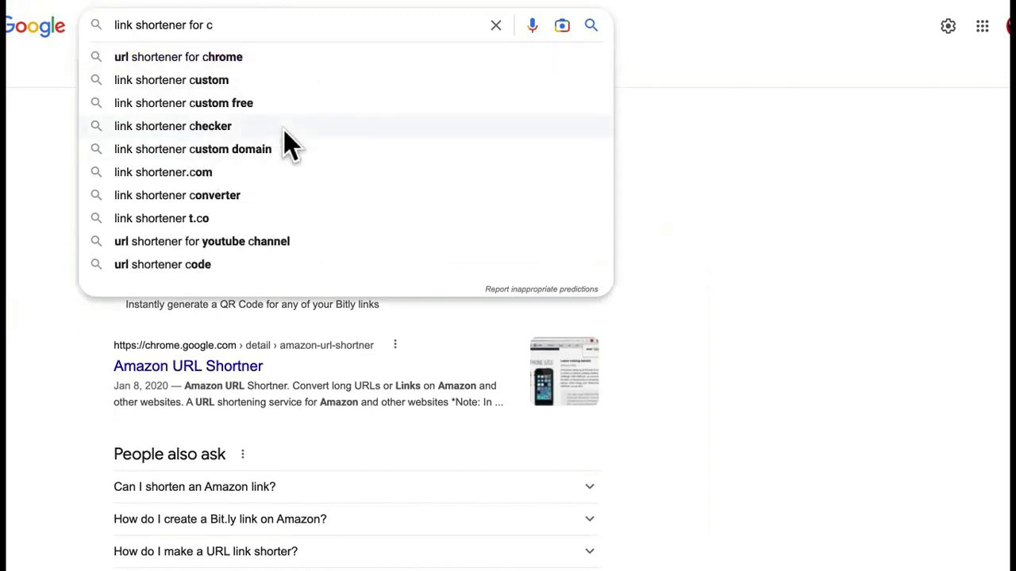
key("BackSpace")
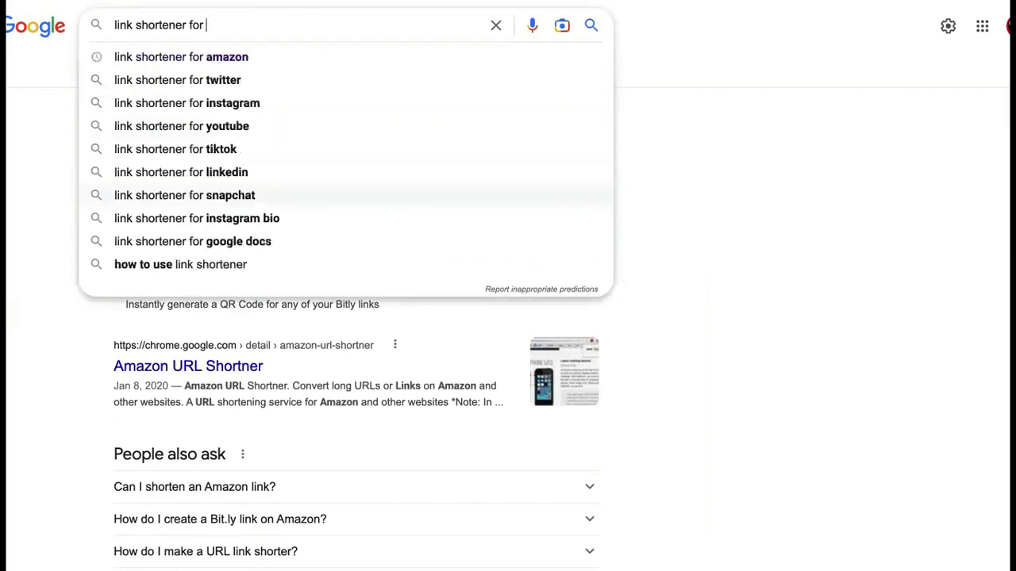
type("d")
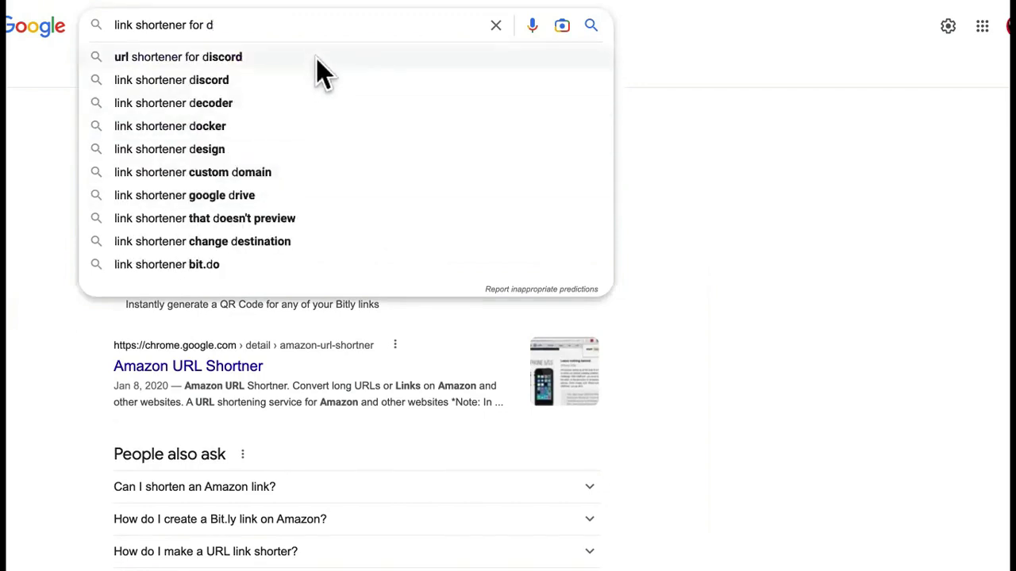
key("BackSpace")
type("e")
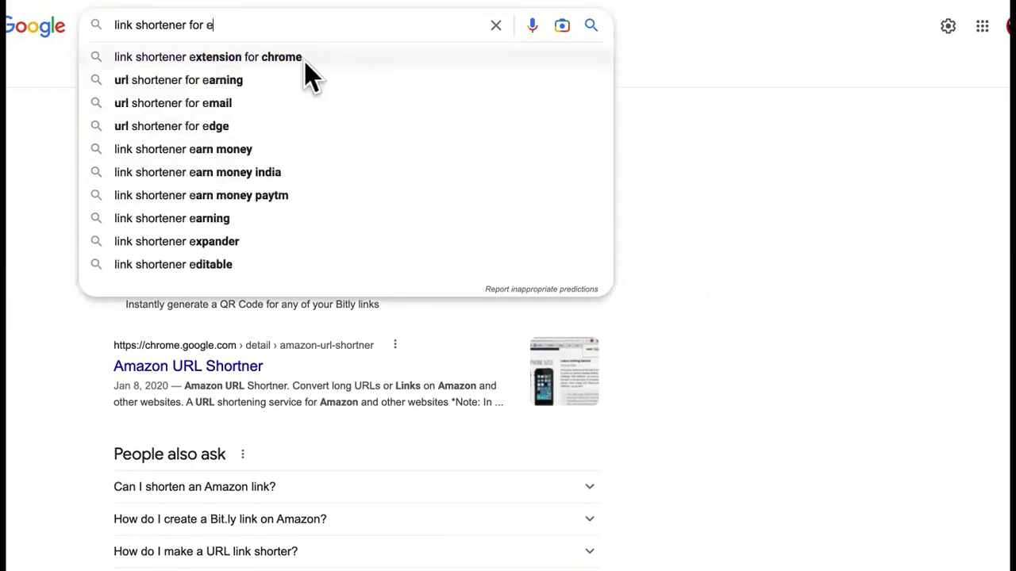
key("BackSpace")
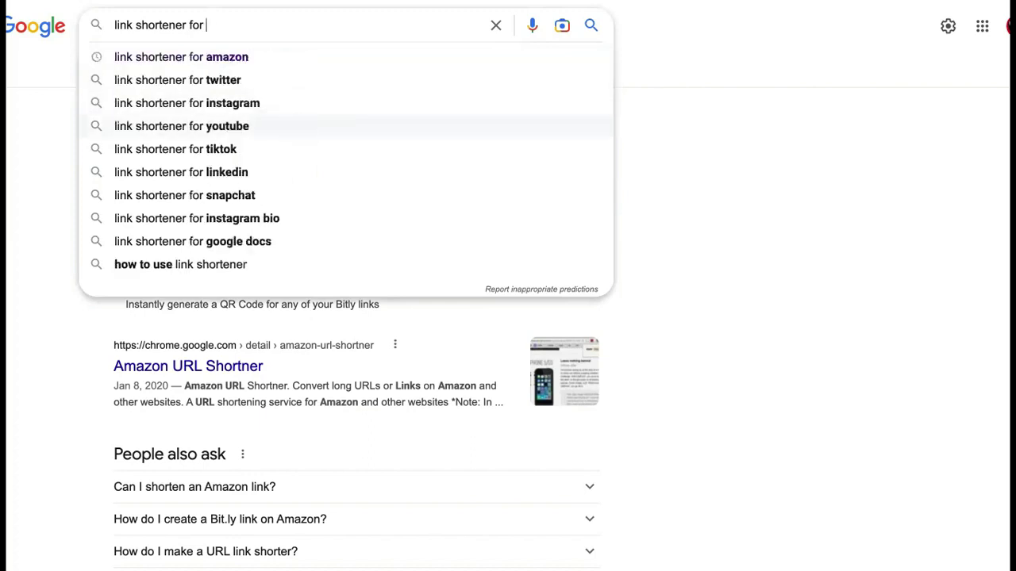
left_click(693, 155)
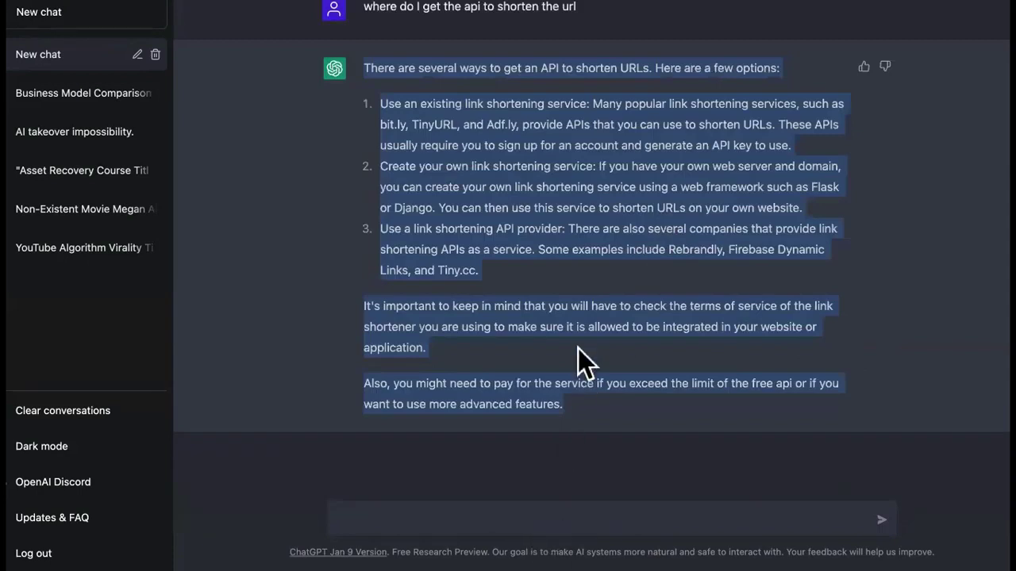
Switch to ChatGPT and send the prompt "write html code for website calculator"
left_click(555, 510)
type("write ")
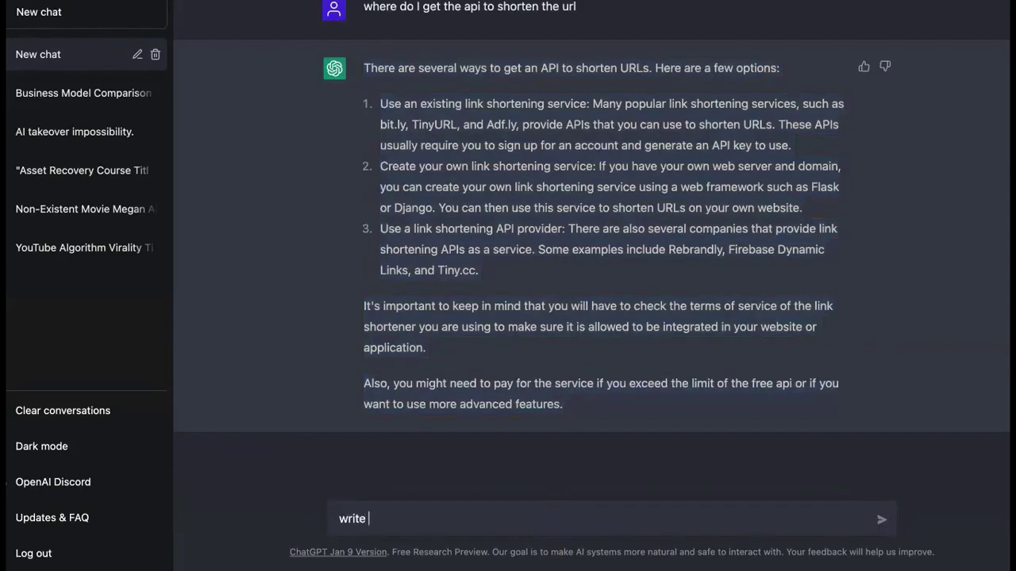
type("html code for website calu")
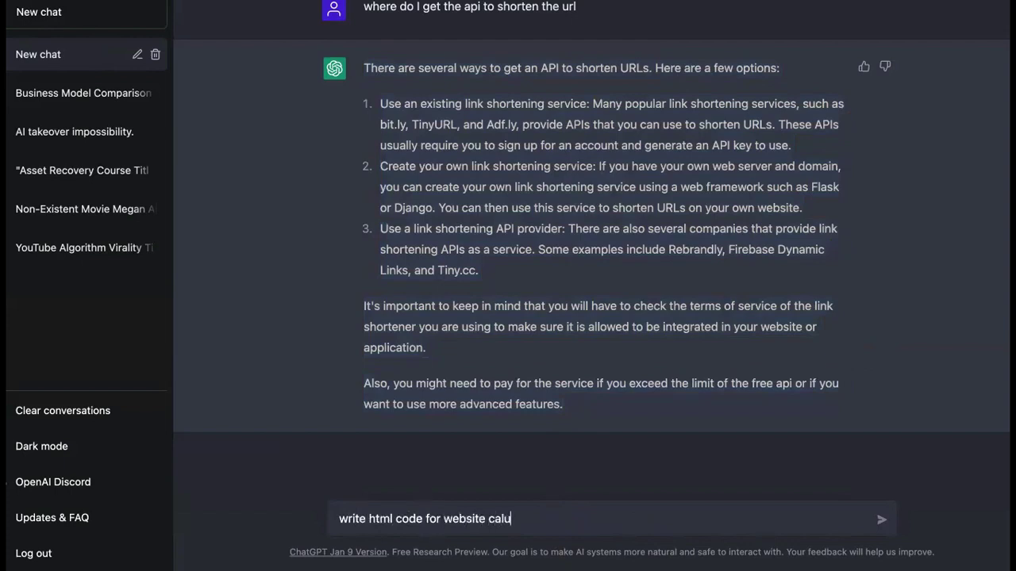
key("BackSpace")
type("culator")
left_click(879, 521)
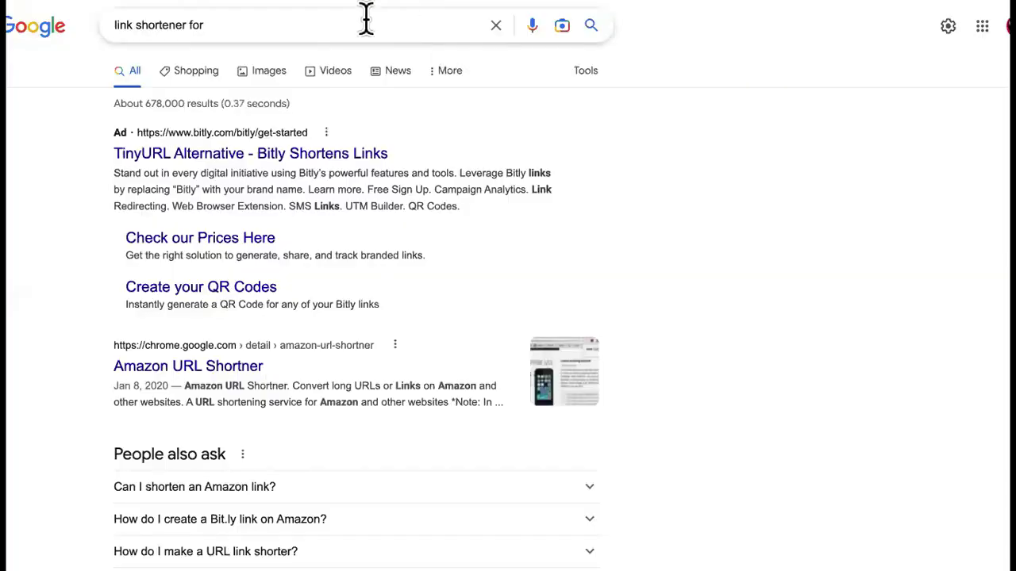
Switch to Google and check the search suggestions for "website calculator for" and "website calculator"
left_click(359, 22)
key("ctrl+a")
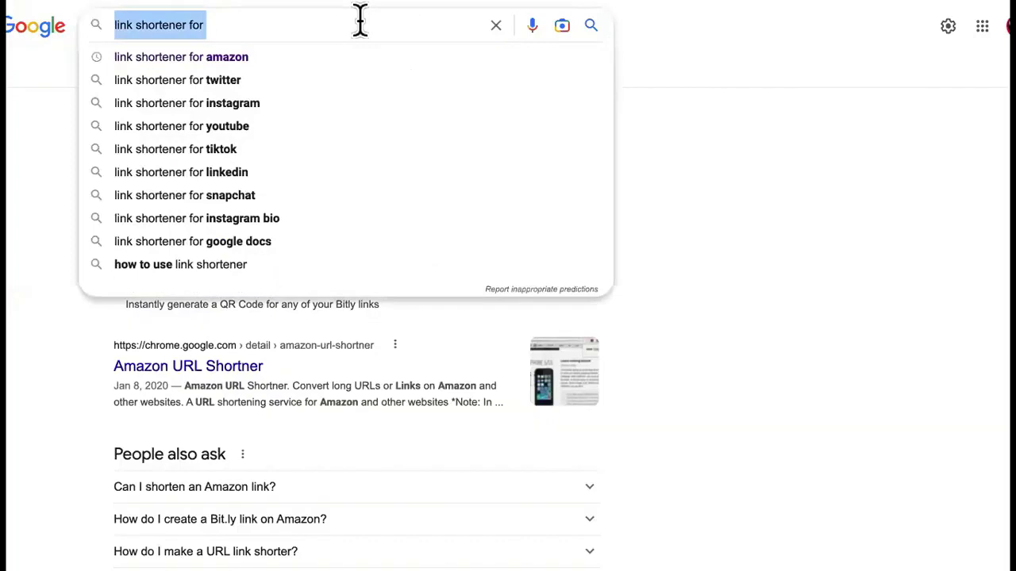
type("website calu")
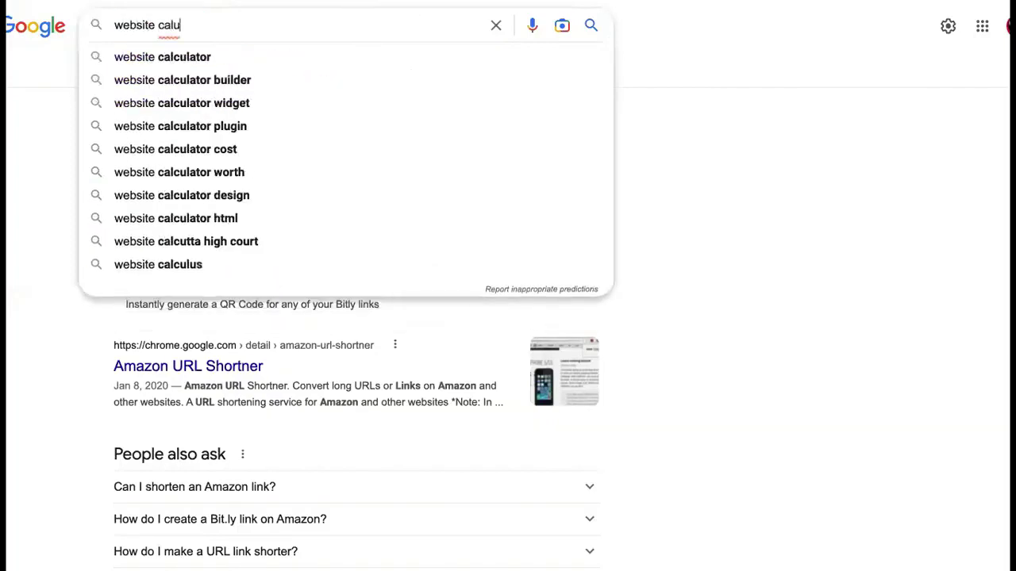
key("BackSpace")
type("culator for")
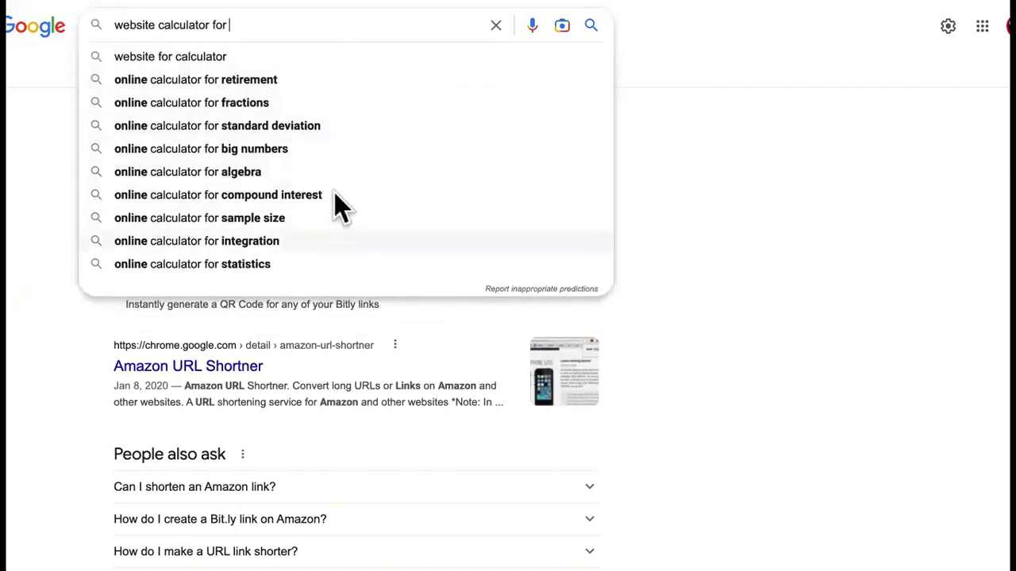
key("BackSpace")
key("BackSpace")
key("BackSpace")
key("BackSpace")
key("BackSpace")
key("BackSpace")
key("BackSpace")
key("BackSpace")
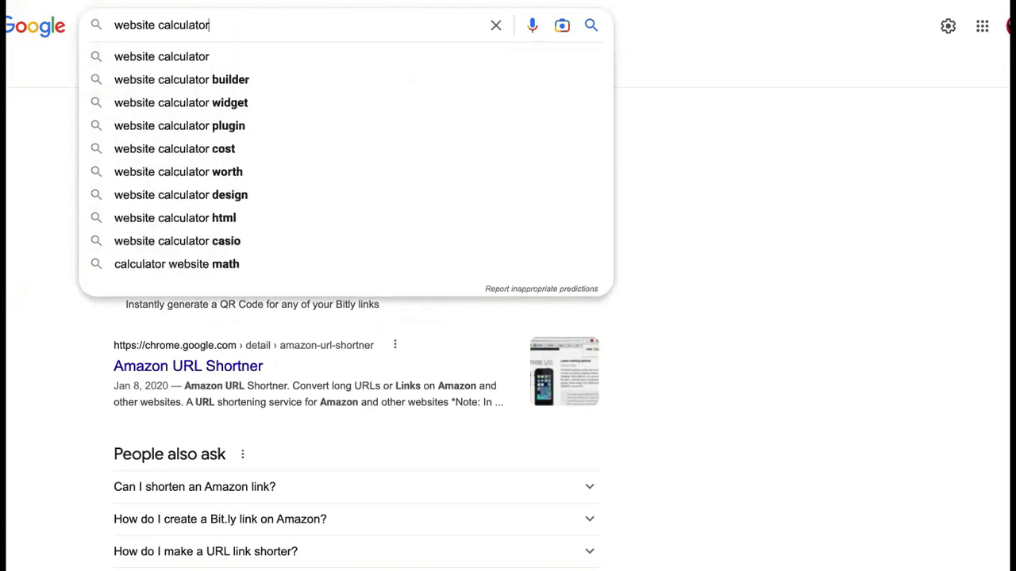
Search for "calculator for construction" and look through the results
key("ctrl+a")
type("calcu")
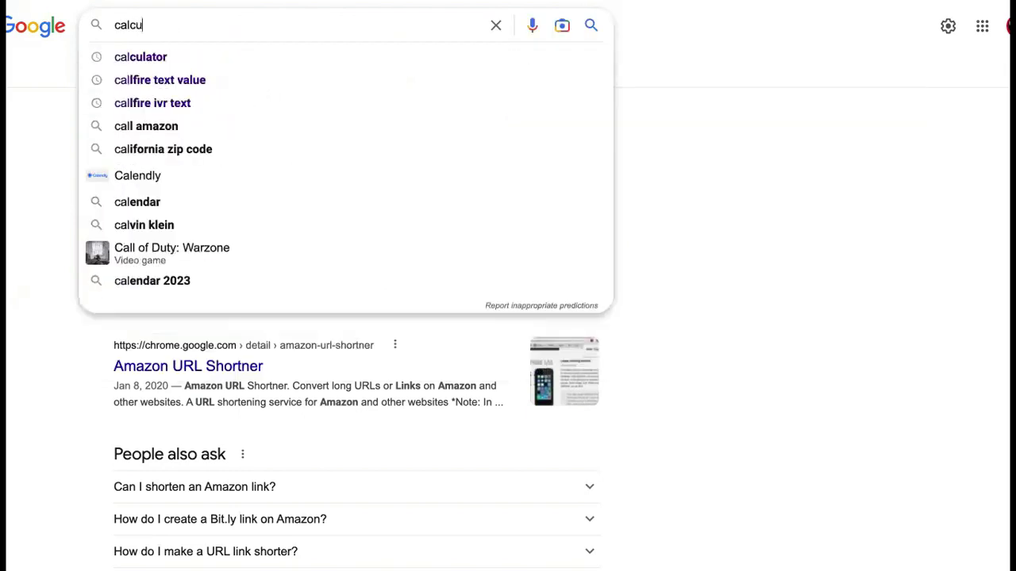
type("lator for cons")
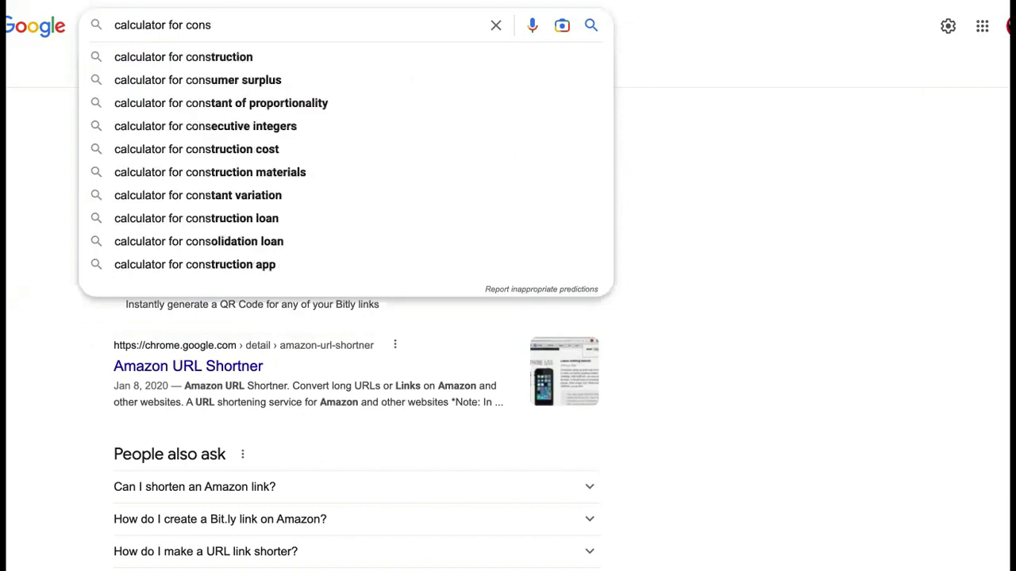
left_click(334, 59)
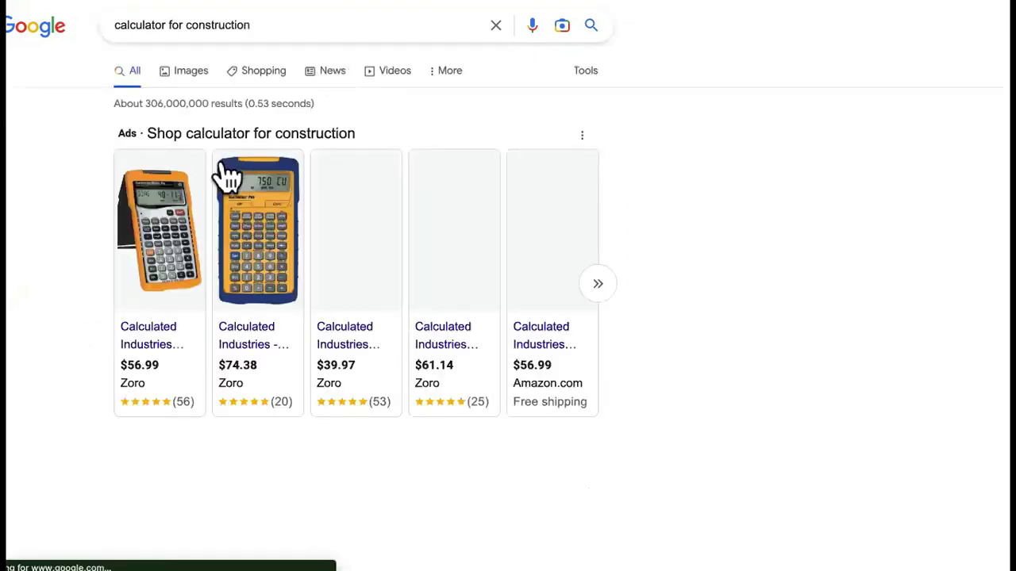
scroll(57, 191, "down", 5)
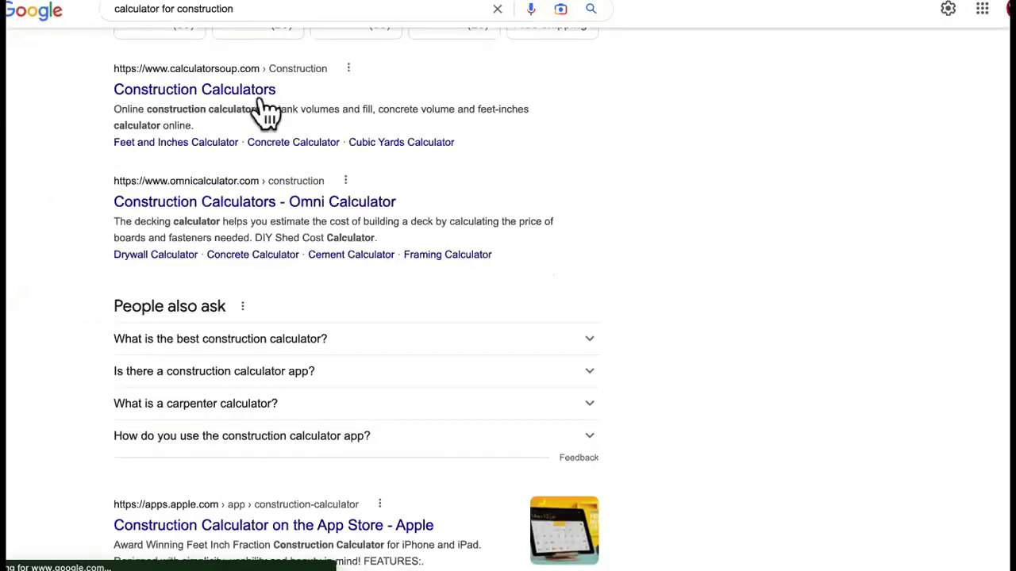
scroll(141, 262, "down", 5)
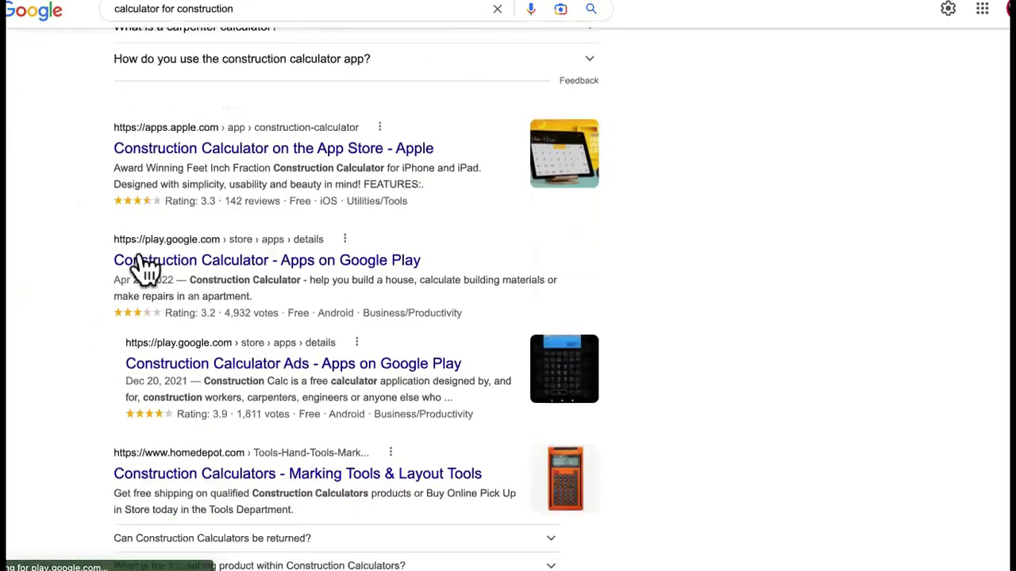
scroll(218, 158, "up", 10)
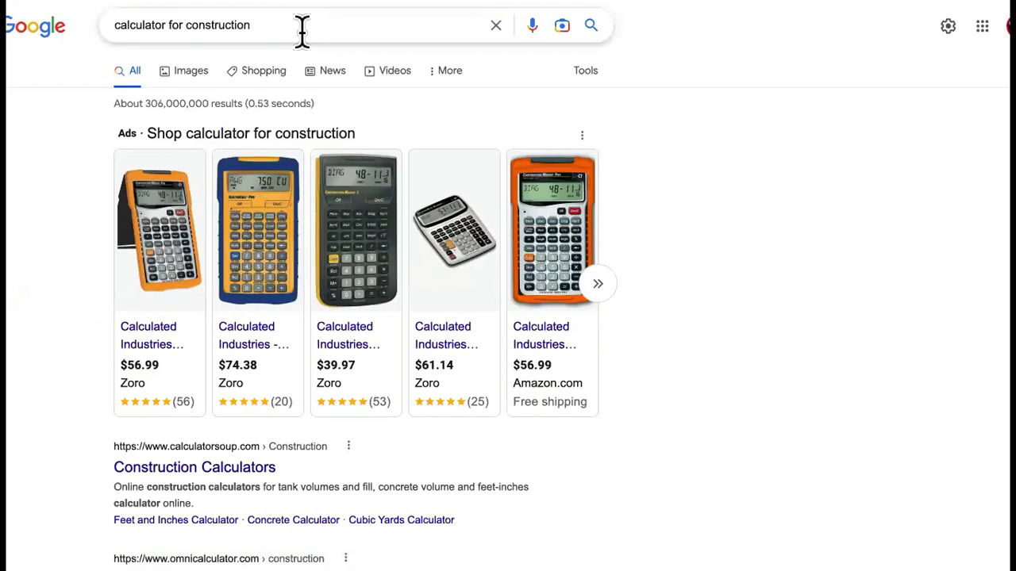
Change the search to the suggested "calculator for auto loan" and look through the results
left_click(311, 27)
key("BackSpace")
key("BackSpace")
key("BackSpace")
key("BackSpace")
key("BackSpace")
key("BackSpace")
key("BackSpace")
key("BackSpace")
key("BackSpace")
type("a")
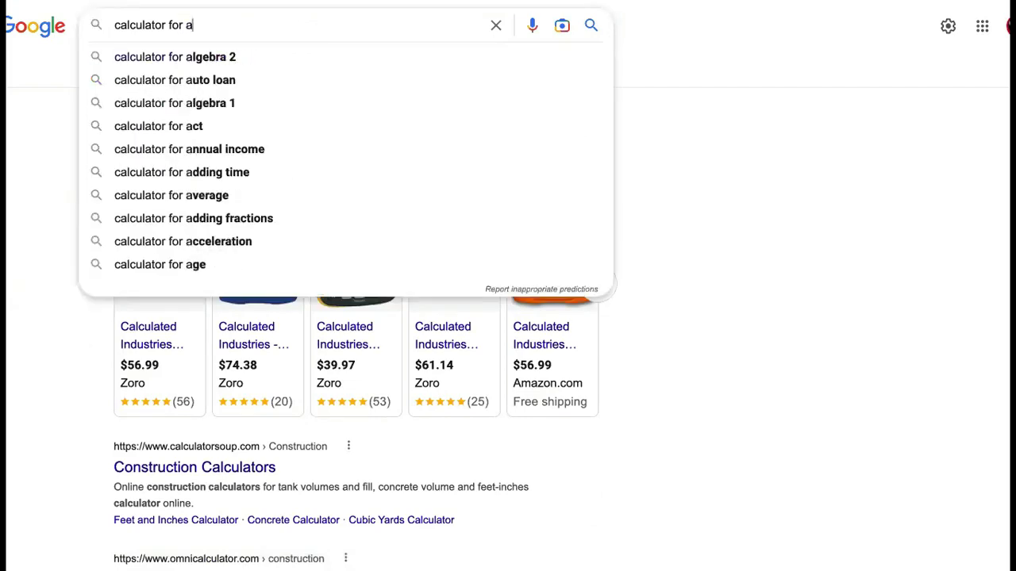
left_click(310, 85)
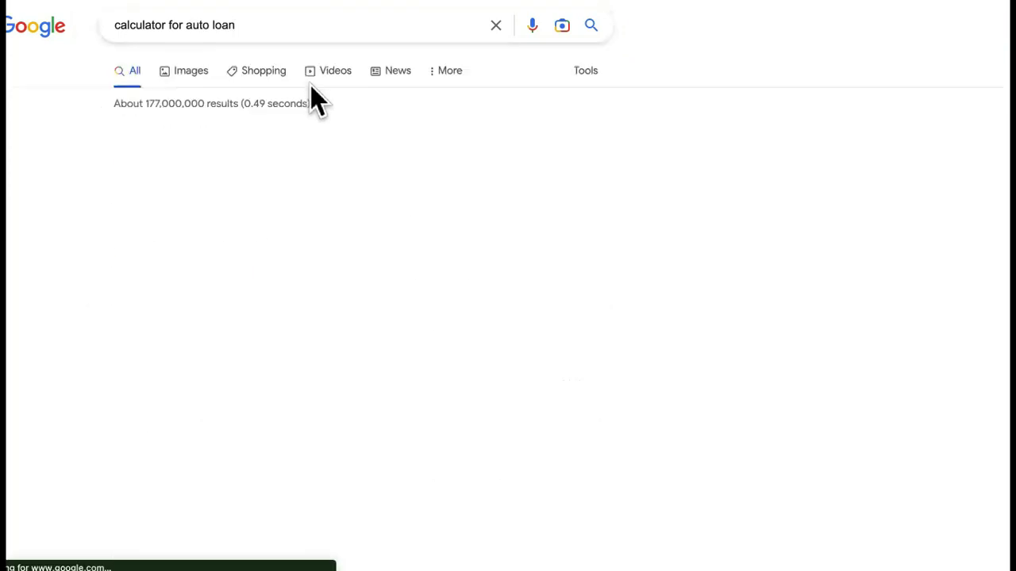
scroll(268, 191, "down", 6)
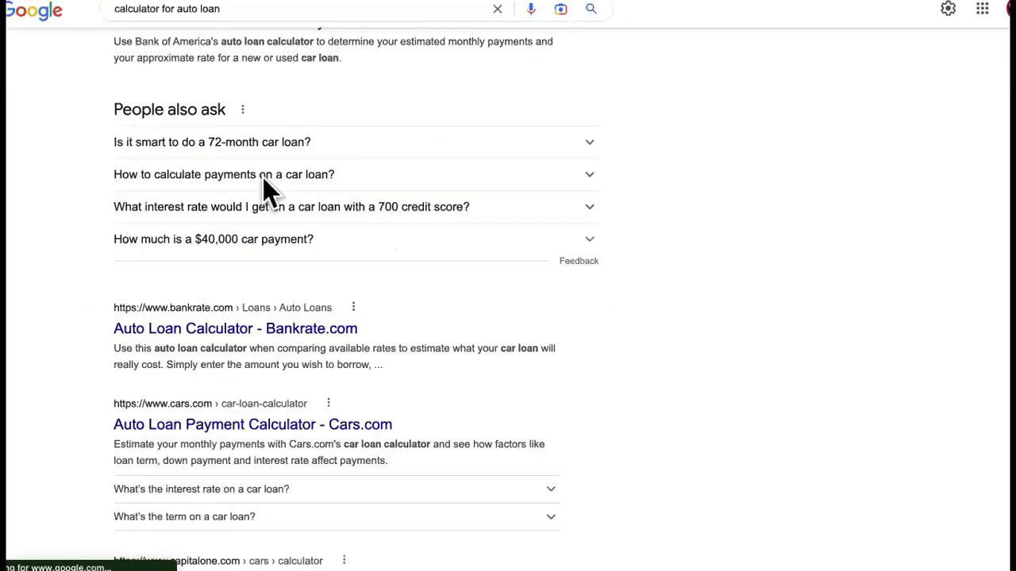
scroll(267, 190, "up", 7)
Open the Auto Loan Calculator result from calculator.net and examine the calculator and the article beneath it
left_click(304, 27)
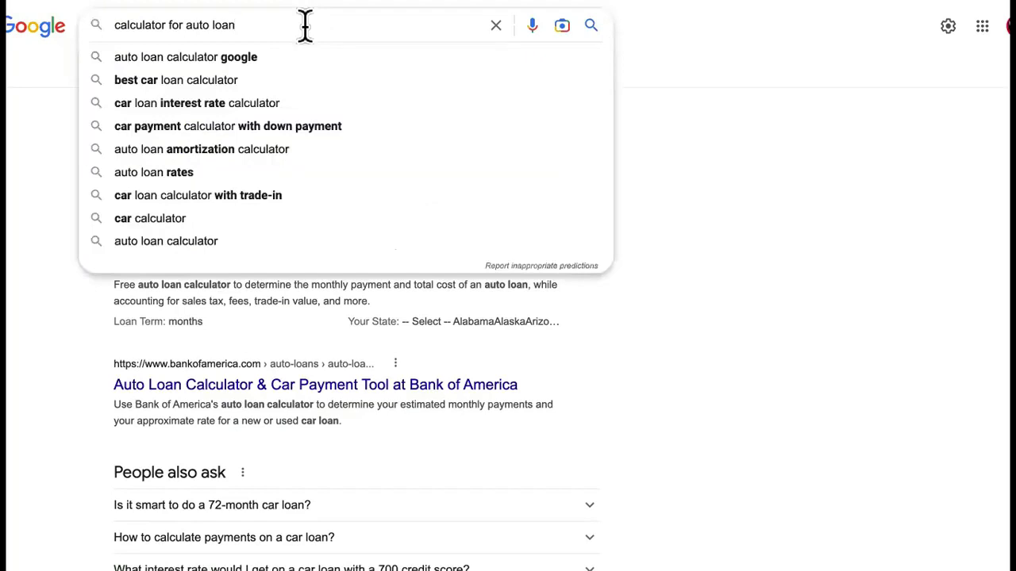
left_click(77, 236)
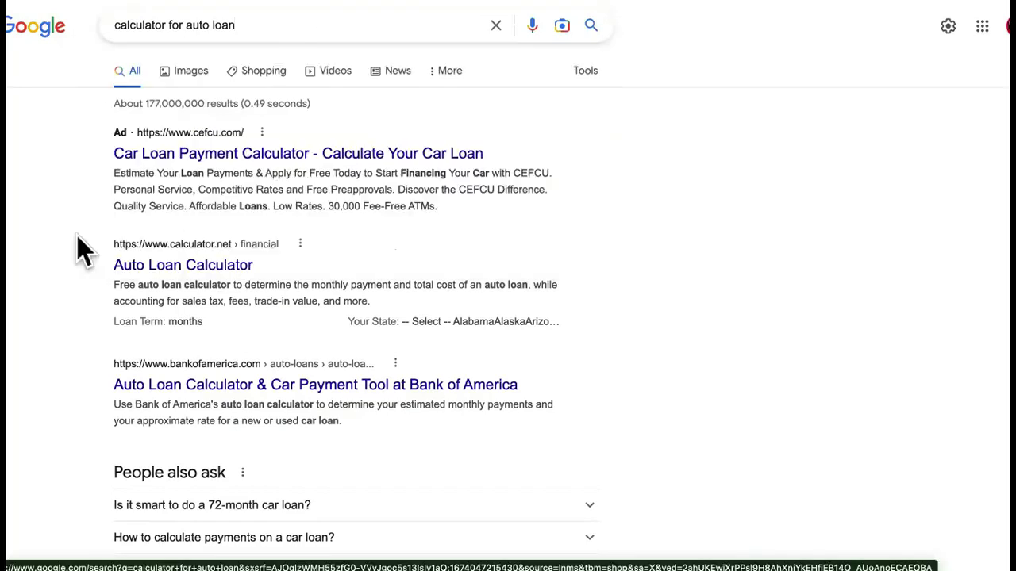
left_click(189, 270)
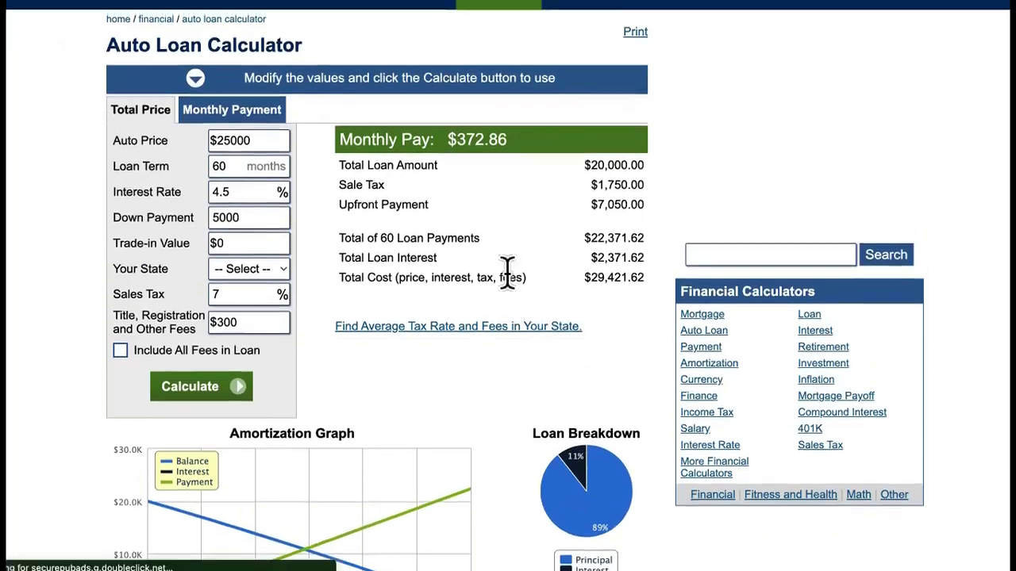
scroll(724, 287, "down", 4)
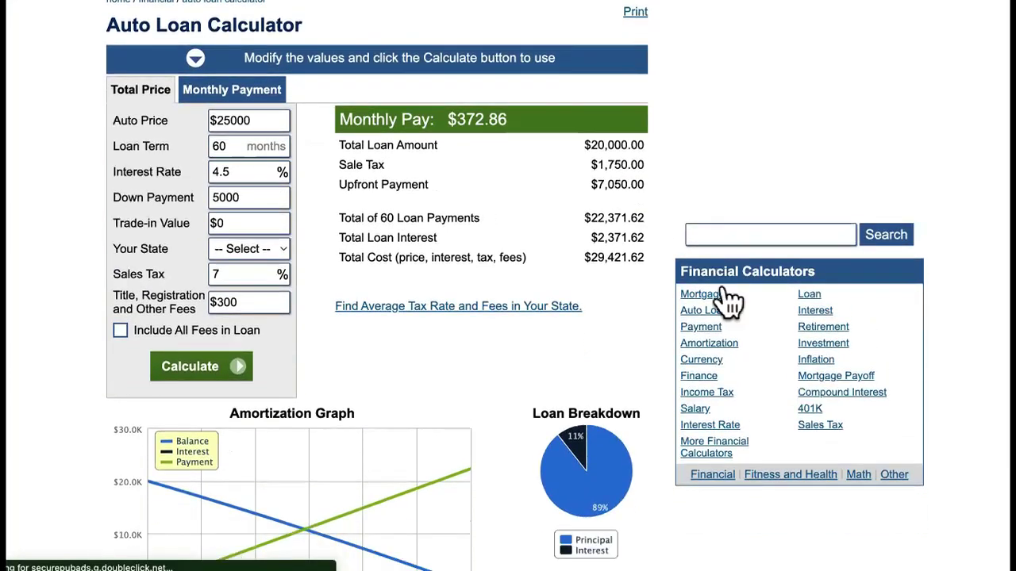
scroll(724, 287, "down", 20)
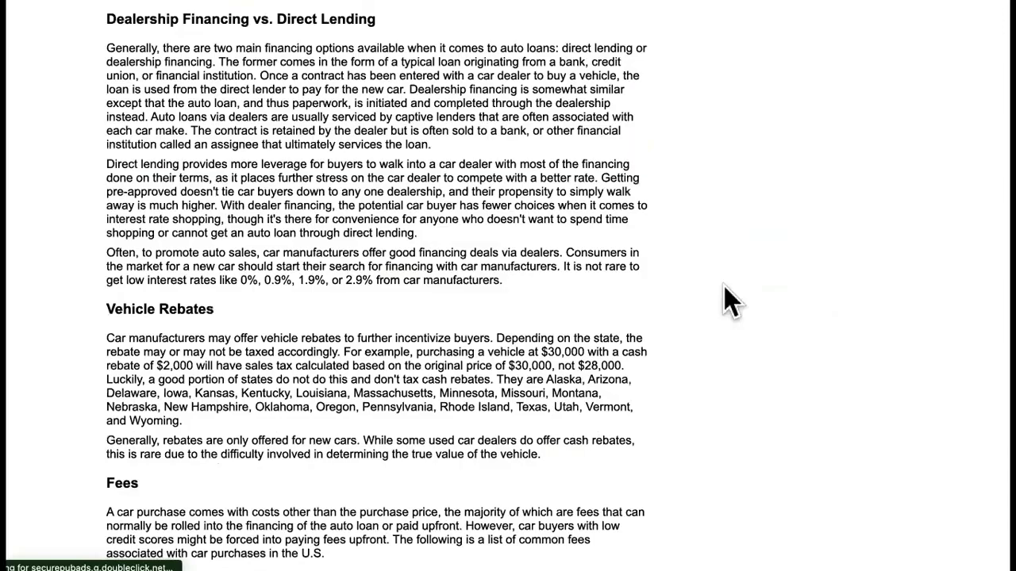
scroll(723, 300, "up", 5)
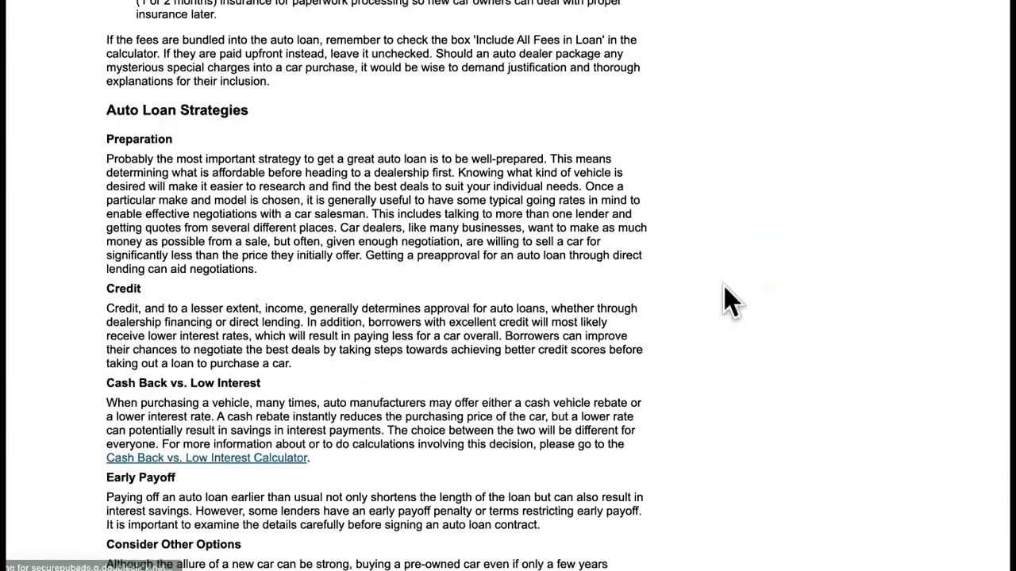
scroll(723, 300, "up", 15)
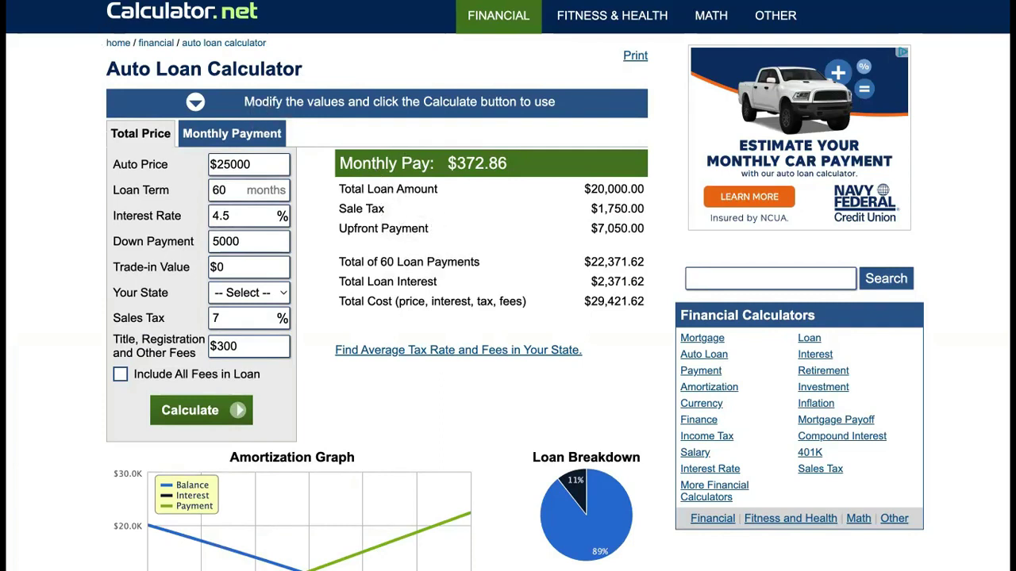
Return to the "calculator for auto loan" results and examine the related searches and other calculator sites
key("alt+Left")
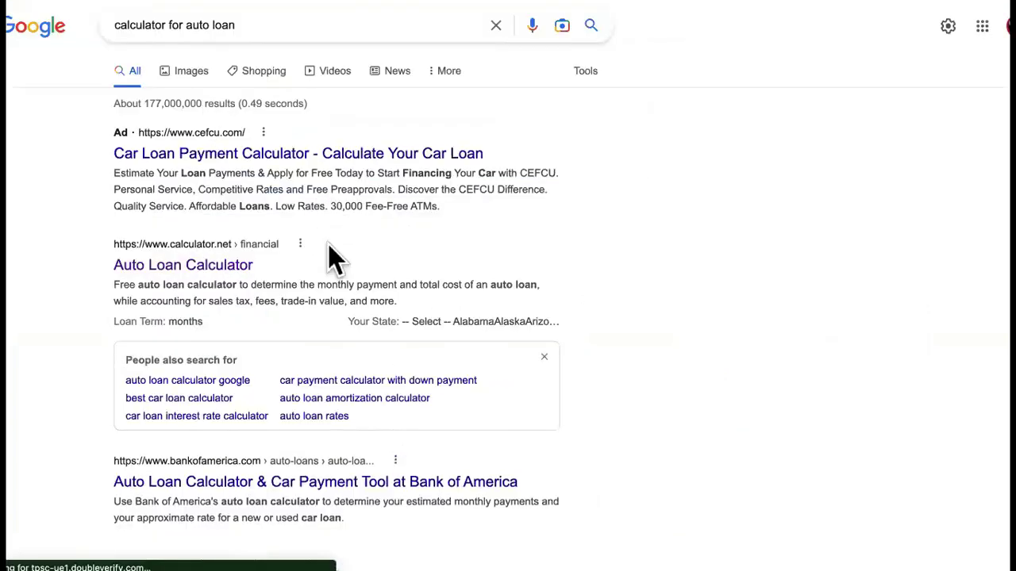
scroll(333, 258, "down", 2)
scroll(329, 254, "down", 2)
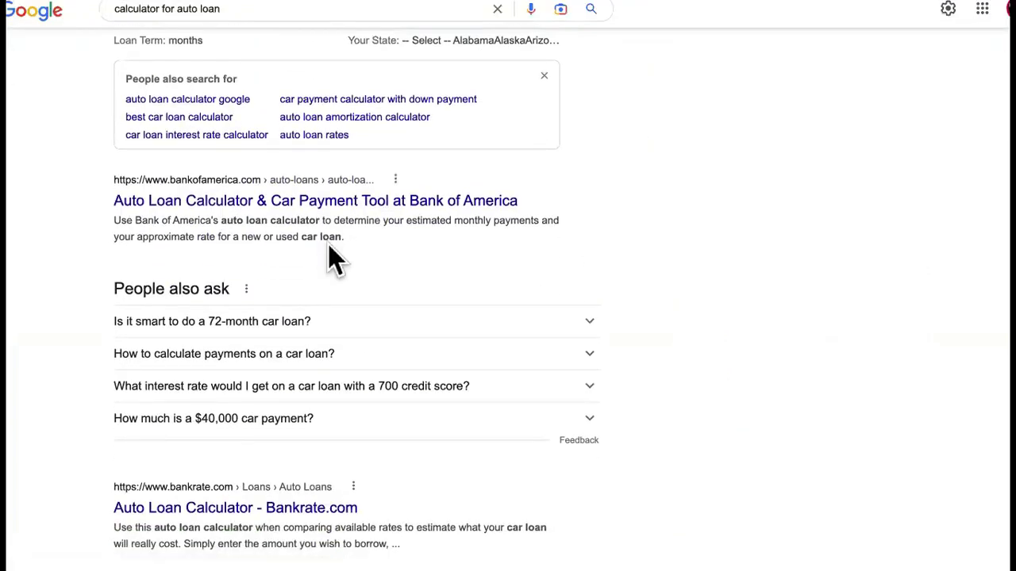
Shorten the search query to "calculator for b" and look through the suggested calculator topics
scroll(328, 246, "up", 4)
scroll(328, 244, "down", 1)
left_click(261, 26)
key("BackSpace")
key("BackSpace")
key("BackSpace")
key("BackSpace")
key("BackSpace")
key("BackSpace")
key("BackSpace")
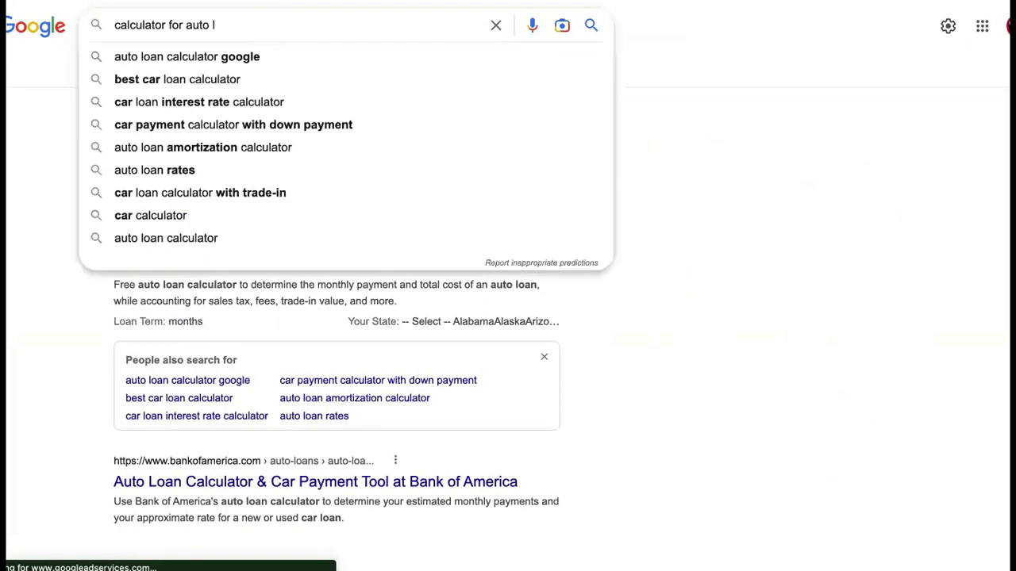
key("BackSpace")
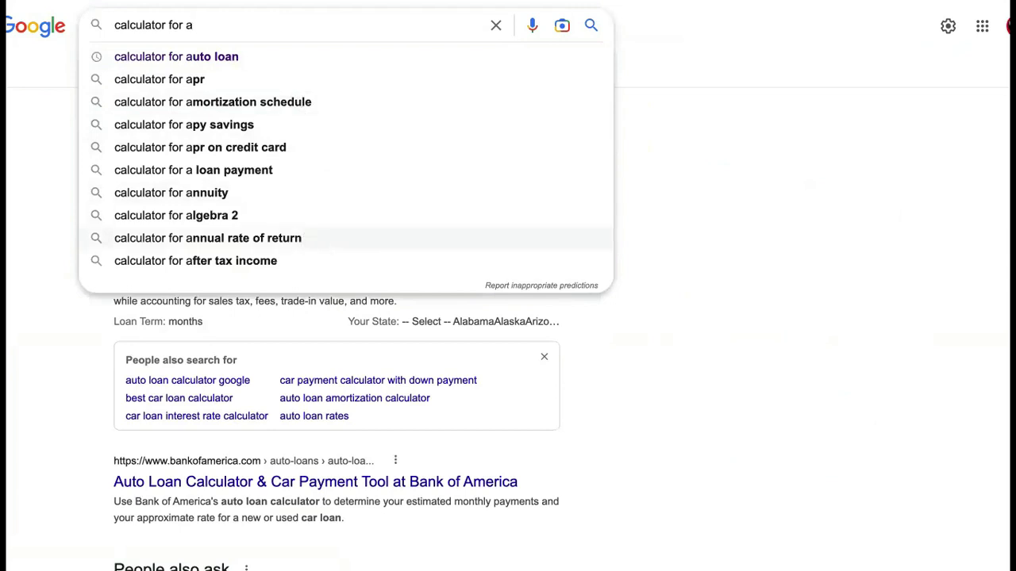
key("BackSpace")
type("b")
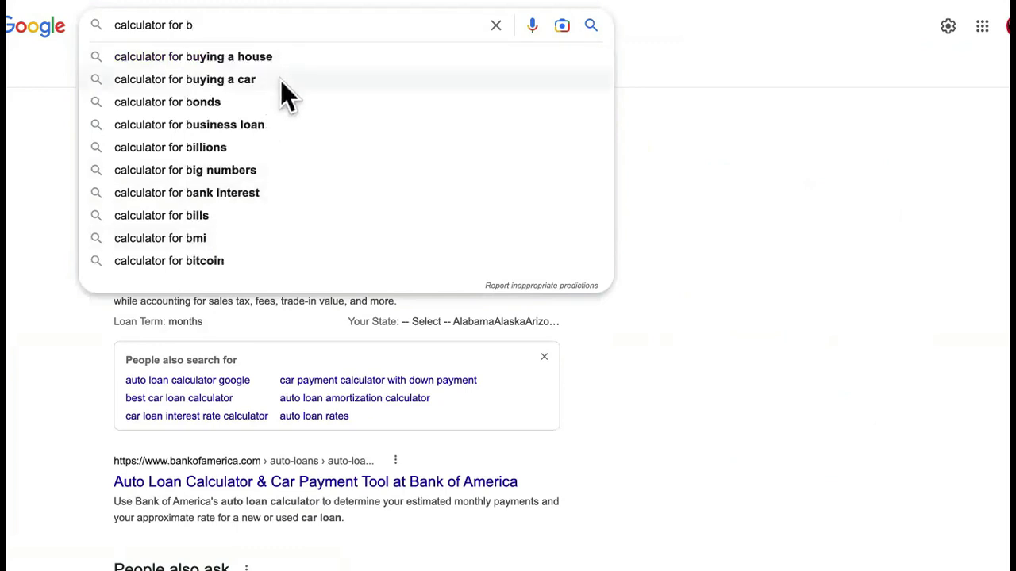
Search for the suggested "calculator for business loan" and open the Business Loan Calculator result from calculator.net
left_click(290, 125)
scroll(326, 262, "down", 4)
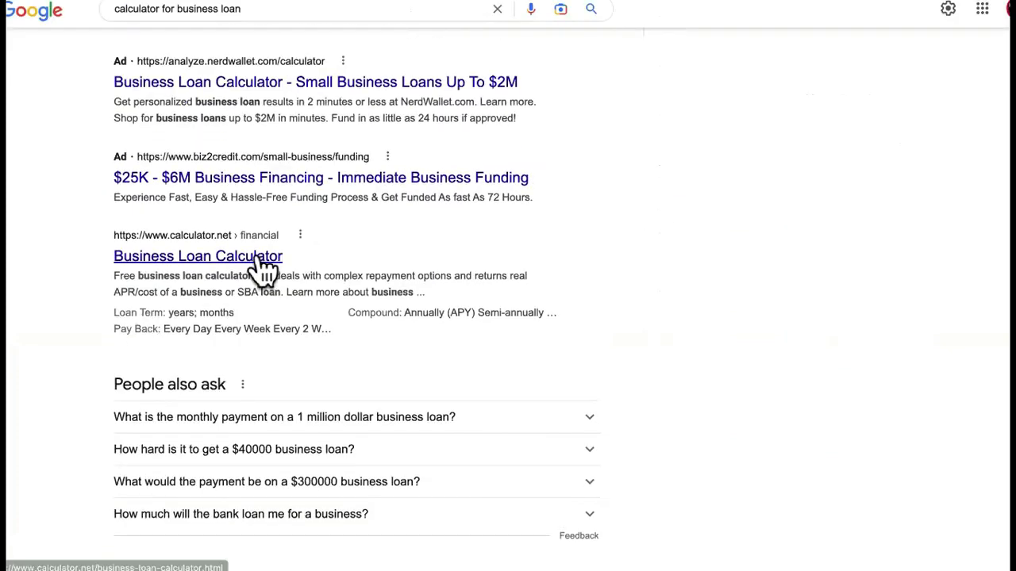
left_click(259, 259)
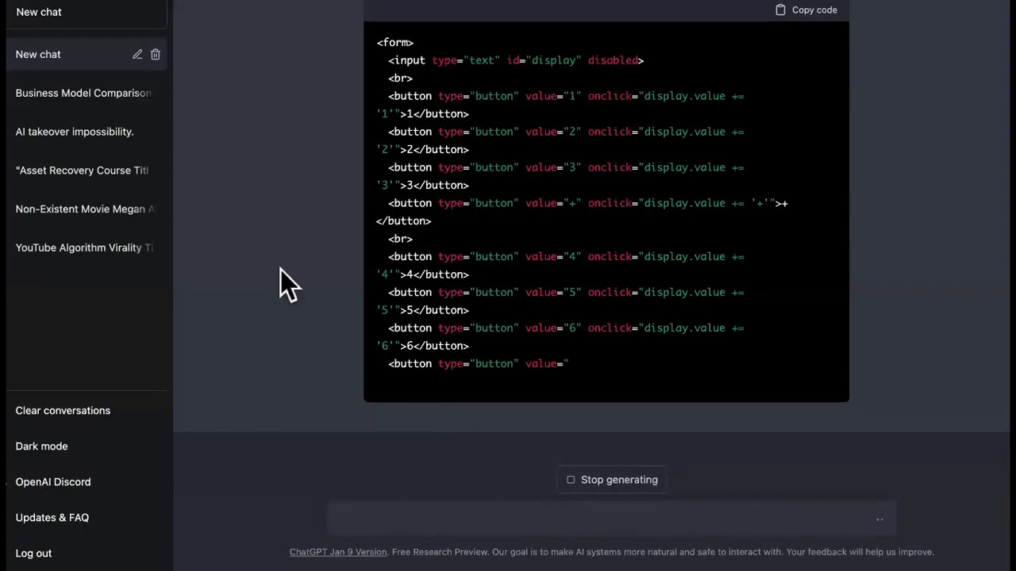
Examine the calculator code being generated and the link shortener code earlier in the chat
scroll(280, 278, "up", 3)
scroll(280, 277, "down", 3)
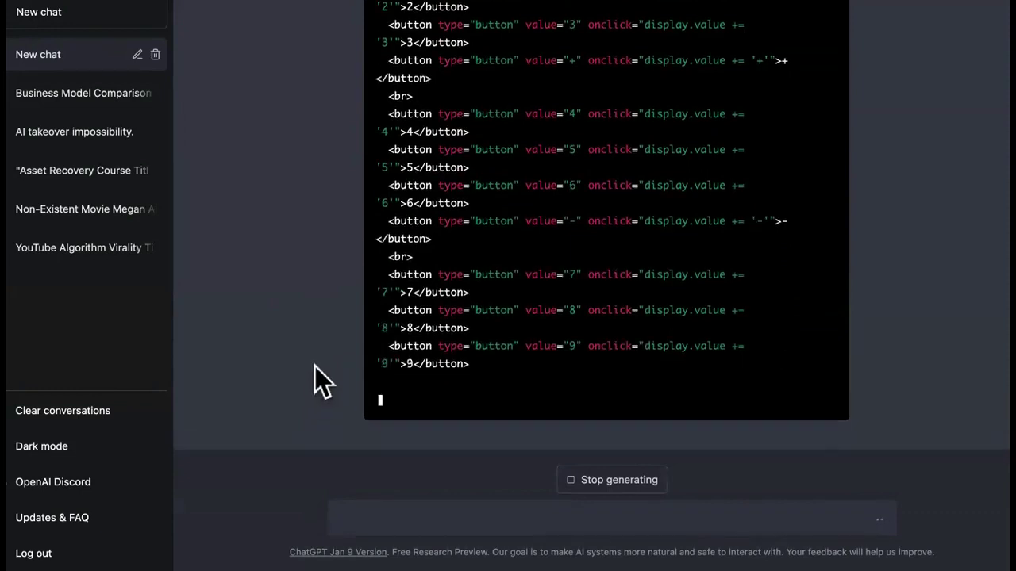
scroll(309, 195, "up", 15)
scroll(309, 196, "down", 15)
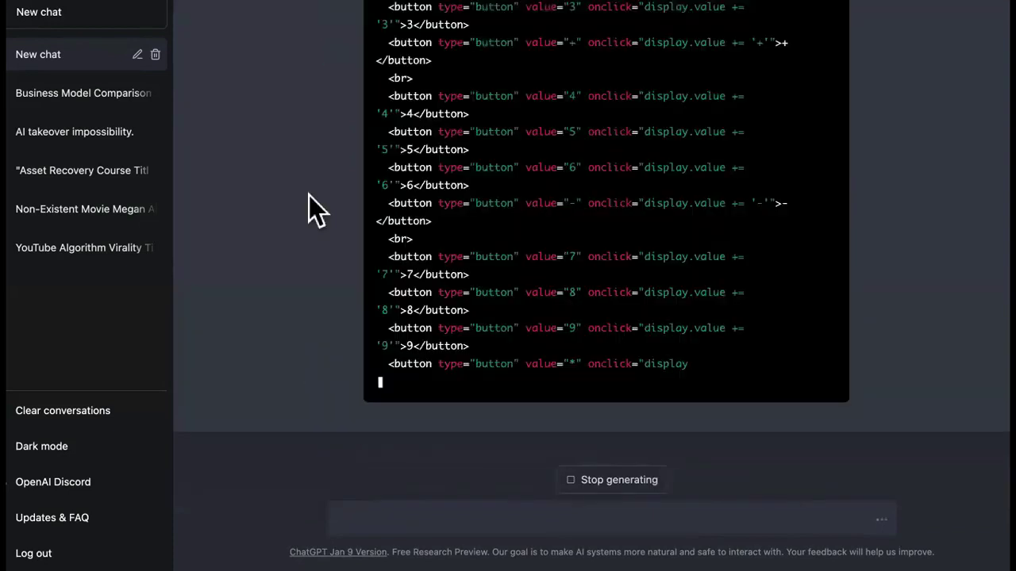
scroll(309, 208, "up", 20)
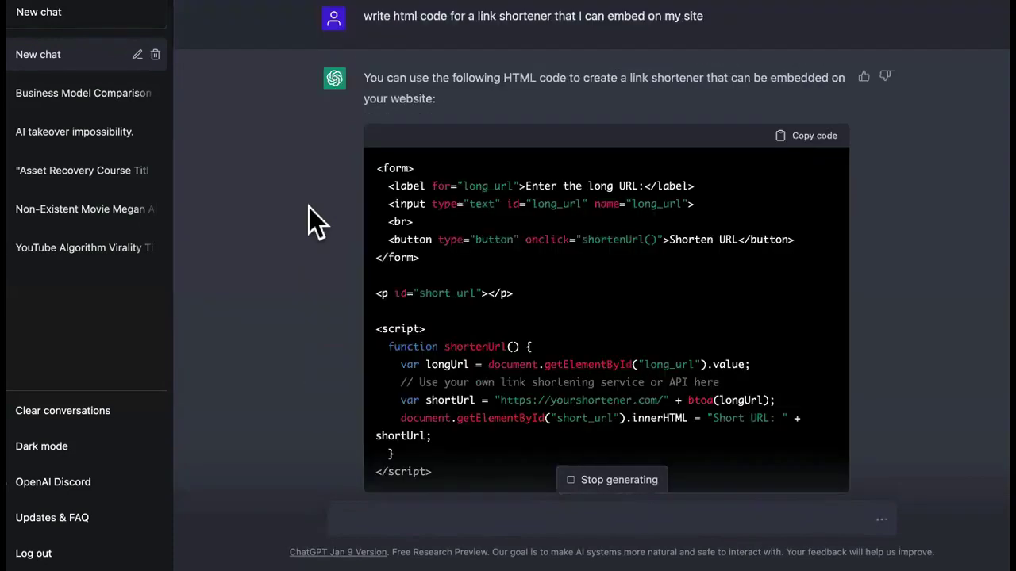
scroll(309, 207, "down", 20)
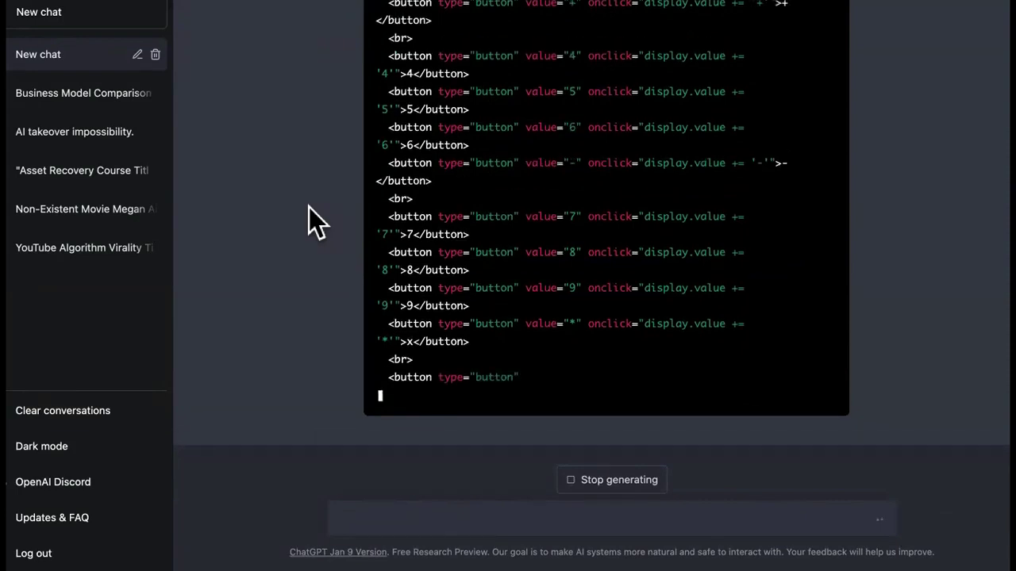
scroll(308, 207, "up", 10)
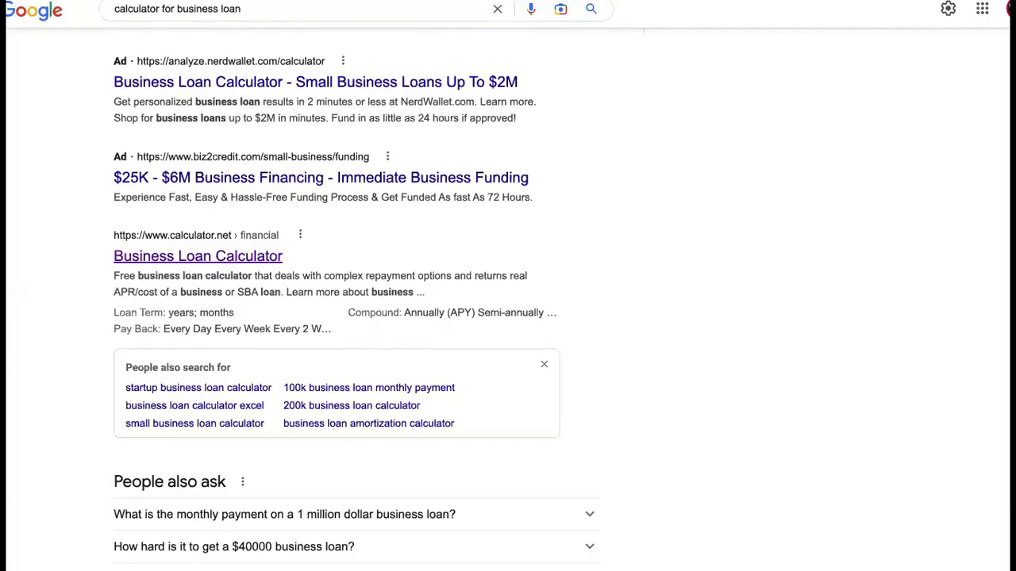
Change the business loan query back to "calculator for b" and search for the suggested "calculator for bitcoin"
scroll(443, 190, "up", 5)
left_click(340, 30)
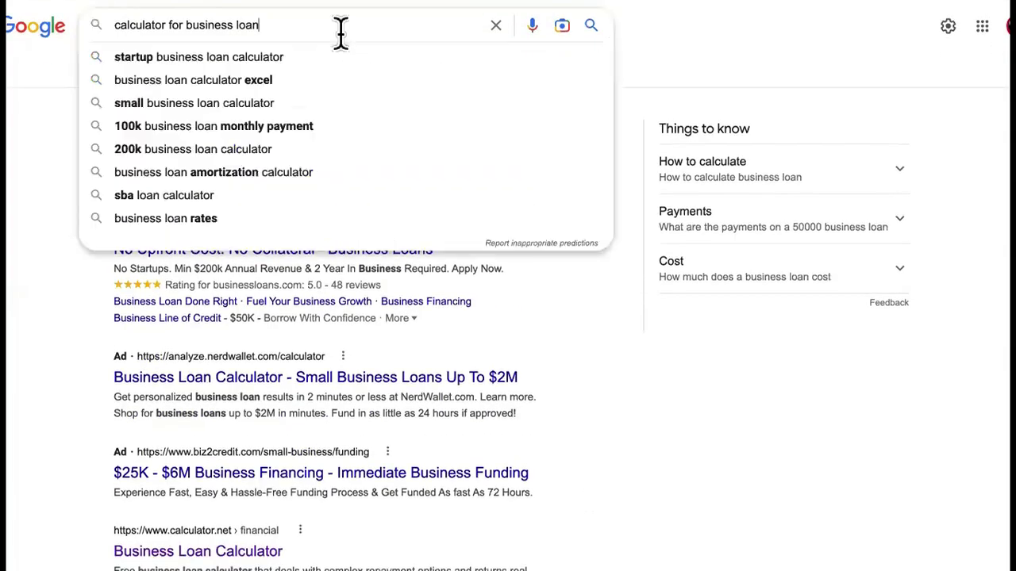
key("BackSpace")
key("BackSpace")
key("BackSpace")
key("BackSpace")
key("BackSpace")
key("BackSpace")
key("BackSpace")
key("BackSpace")
key("BackSpace")
key("BackSpace")
key("BackSpace")
key("BackSpace")
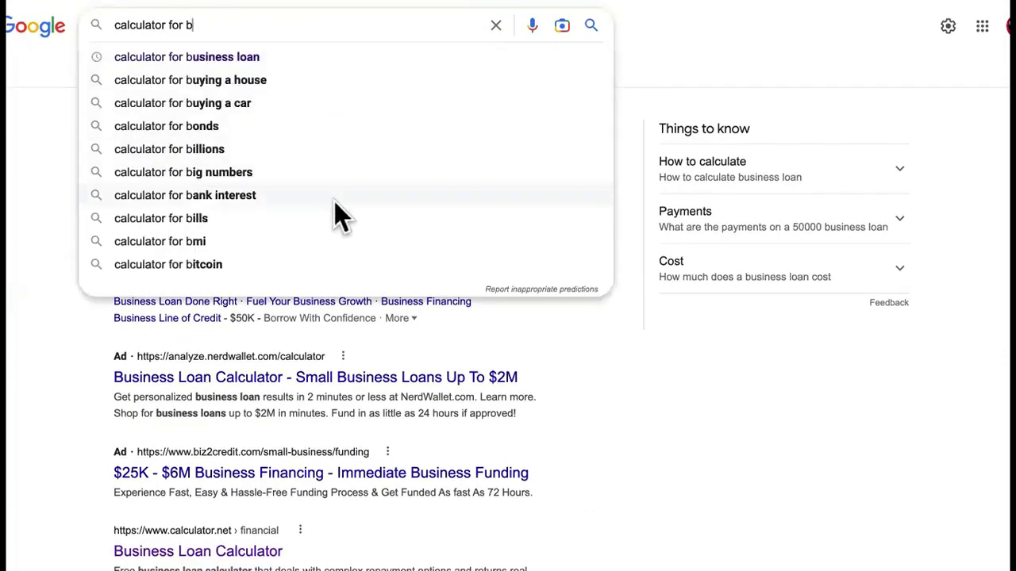
left_click(312, 262)
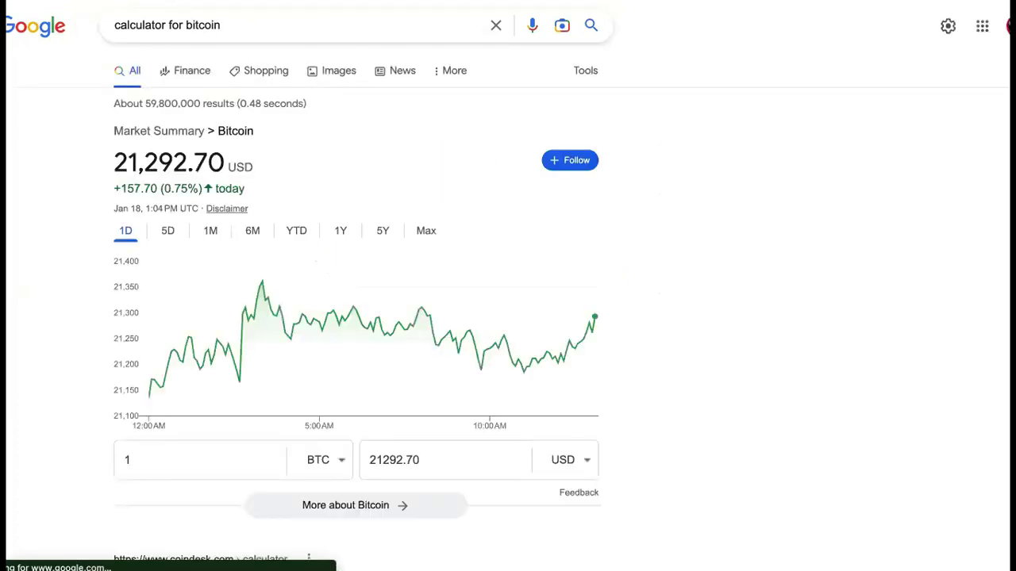
Examine the bitcoin calculator results, including the built-in BTC to USD converter and the competing calculator sites
scroll(356, 318, "down", 3)
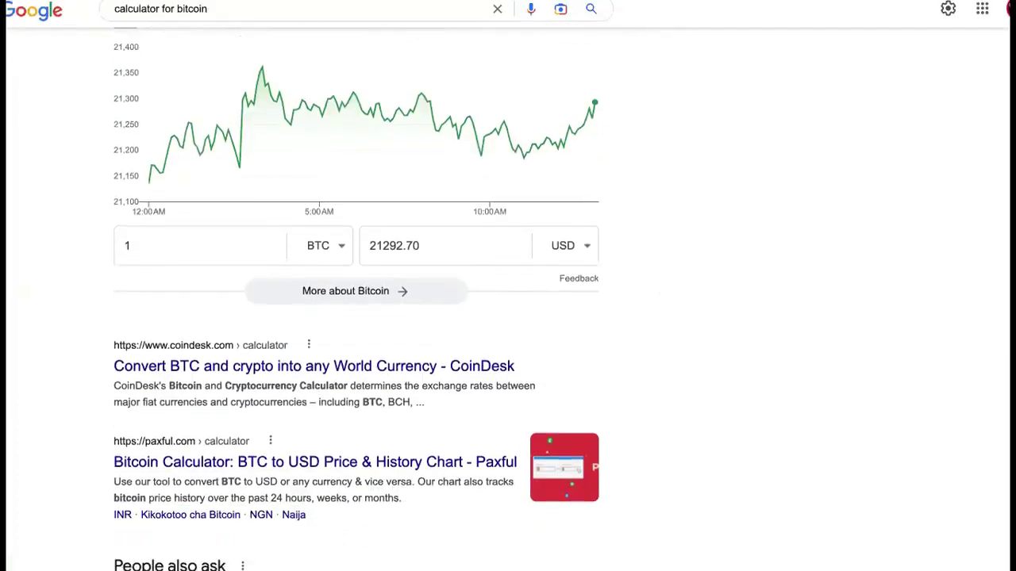
scroll(356, 317, "down", 2)
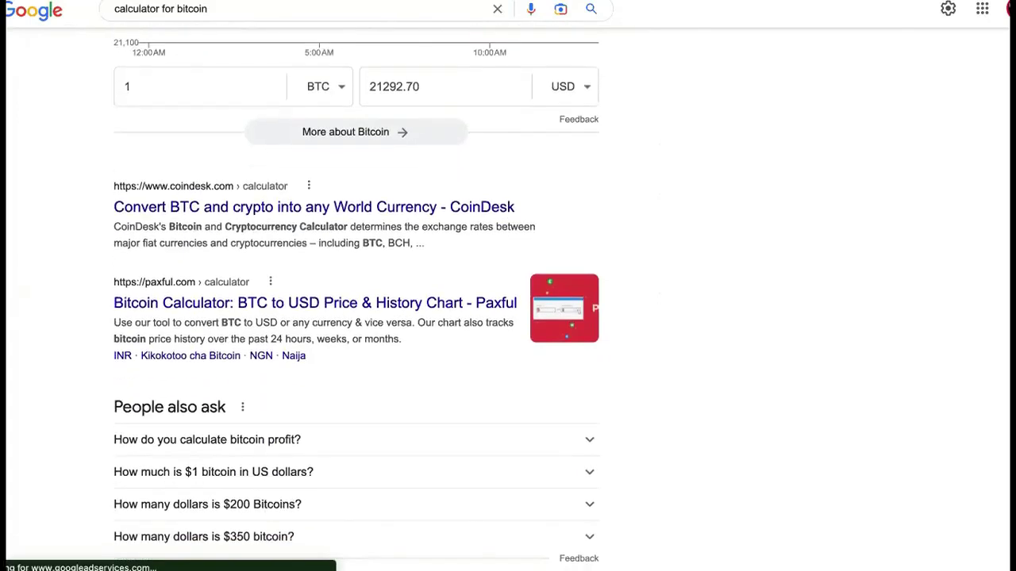
scroll(355, 318, "down", 4)
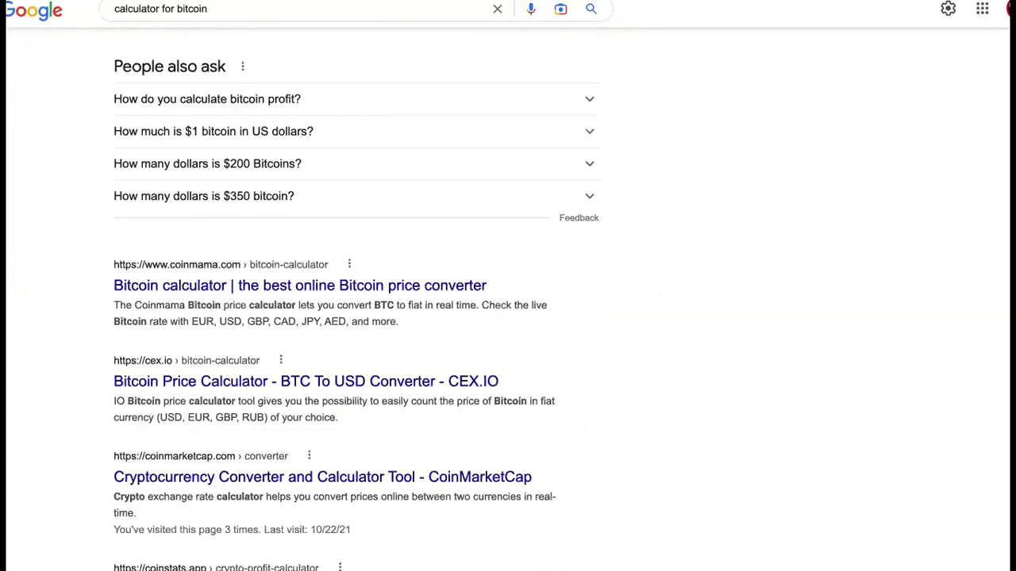
scroll(356, 317, "up", 3)
scroll(170, 238, "up", 2)
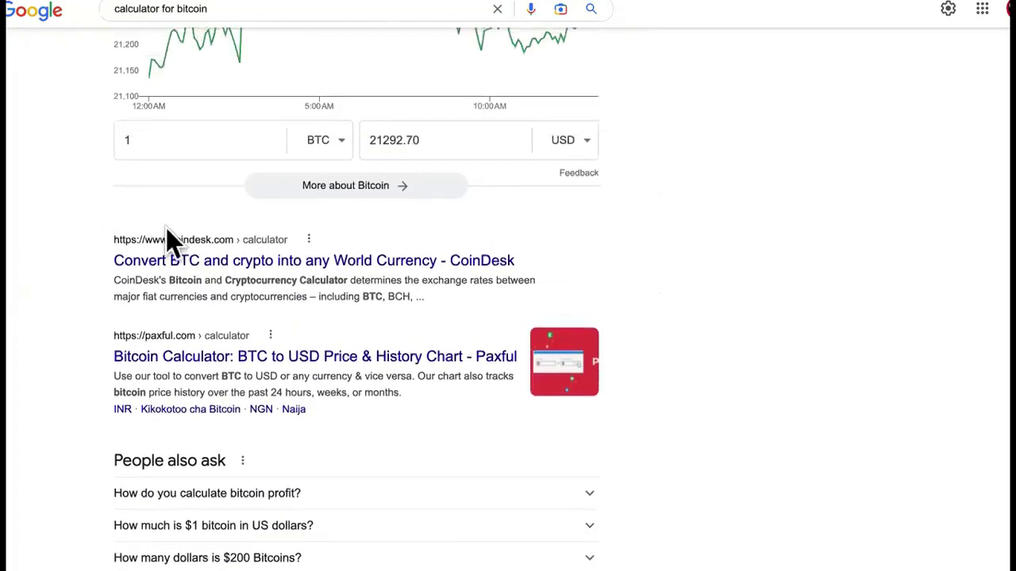
scroll(213, 314, "up", 4)
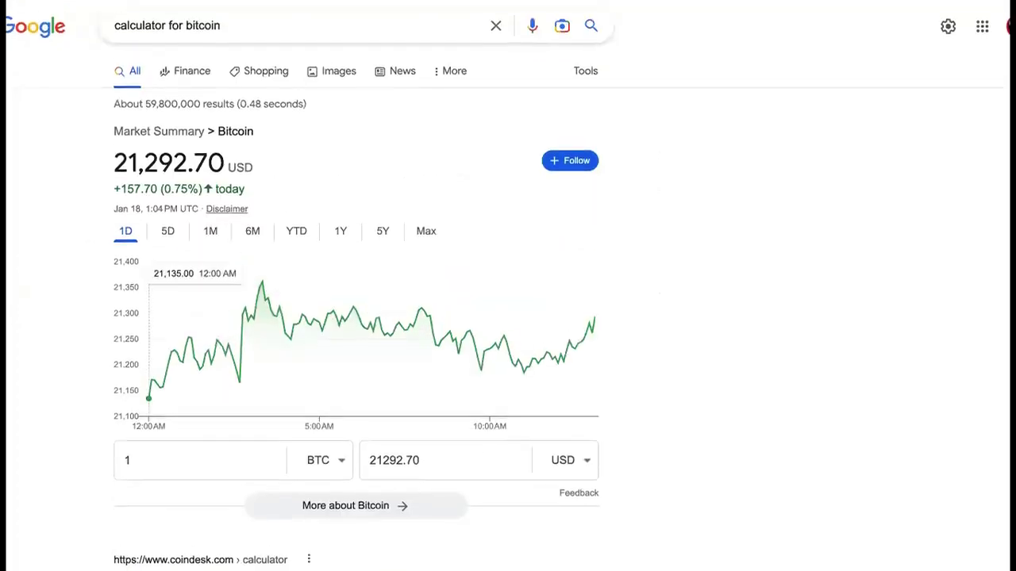
scroll(213, 314, "down", 5)
scroll(355, 318, "down", 8)
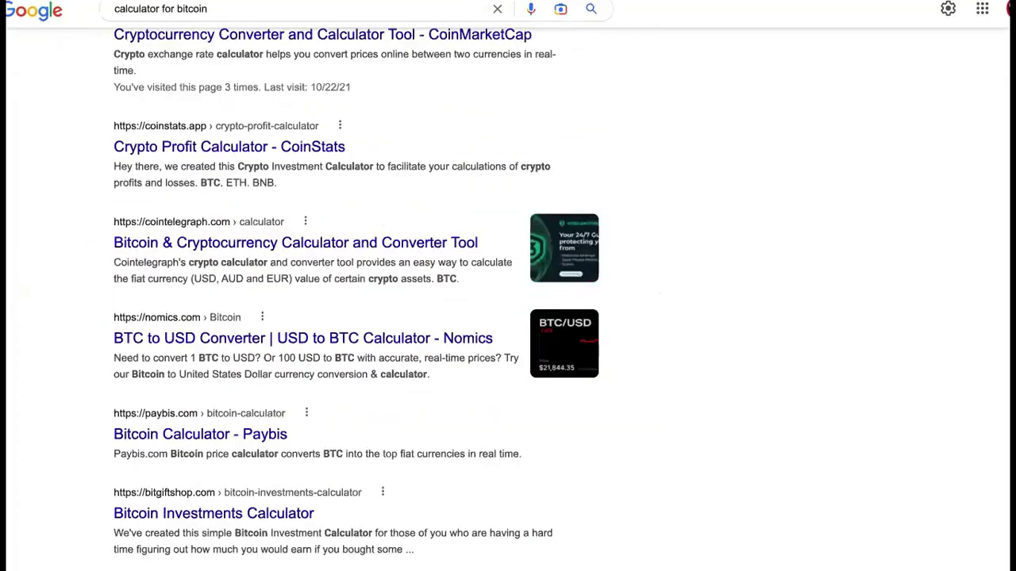
scroll(355, 286, "up", 10)
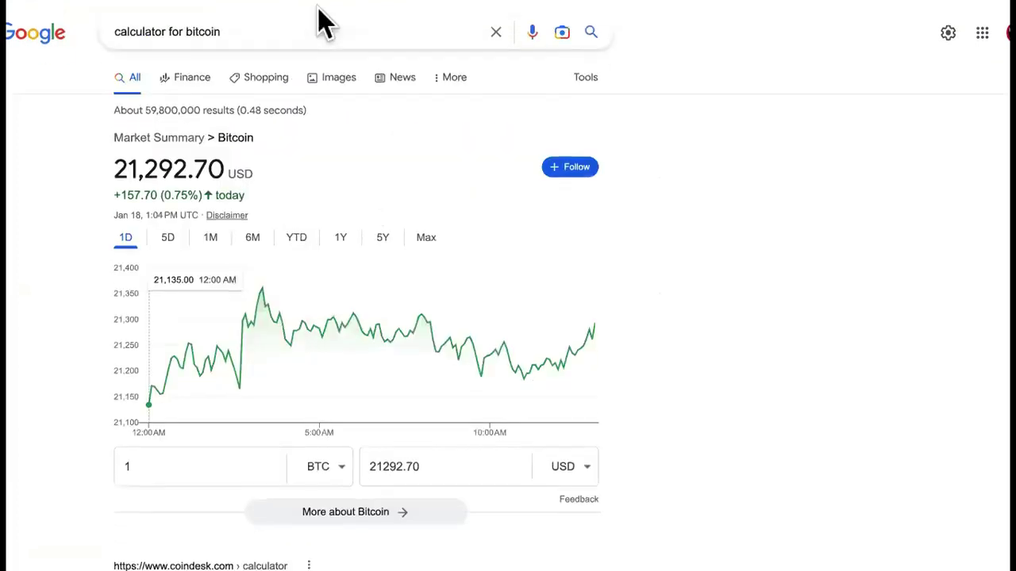
Shorten the query to "calculator for bi" and search for the suggested "calculator for binomials"
left_click(295, 26)
key("BackSpace")
key("BackSpace")
key("BackSpace")
key("BackSpace")
key("BackSpace")
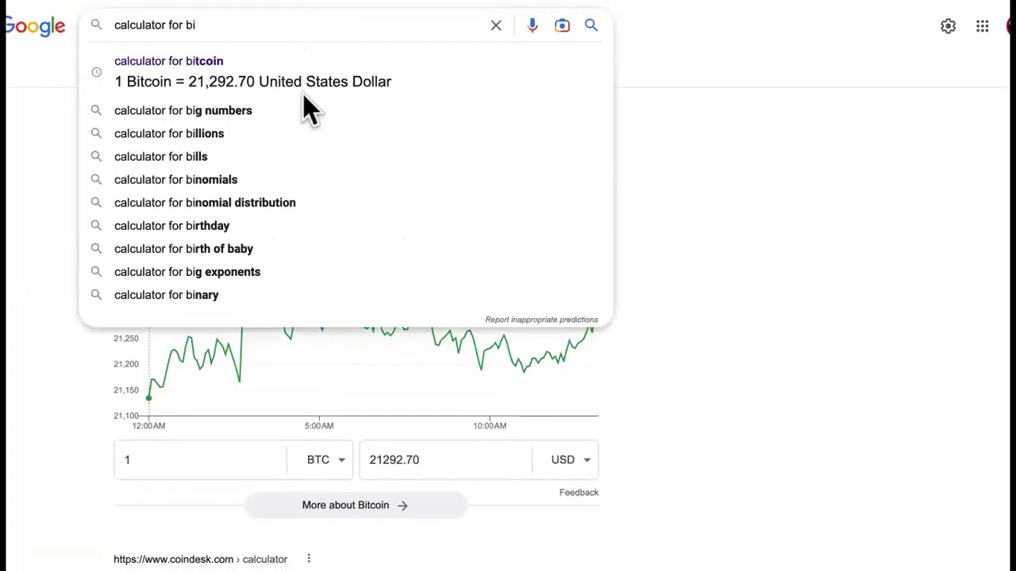
left_click(323, 171)
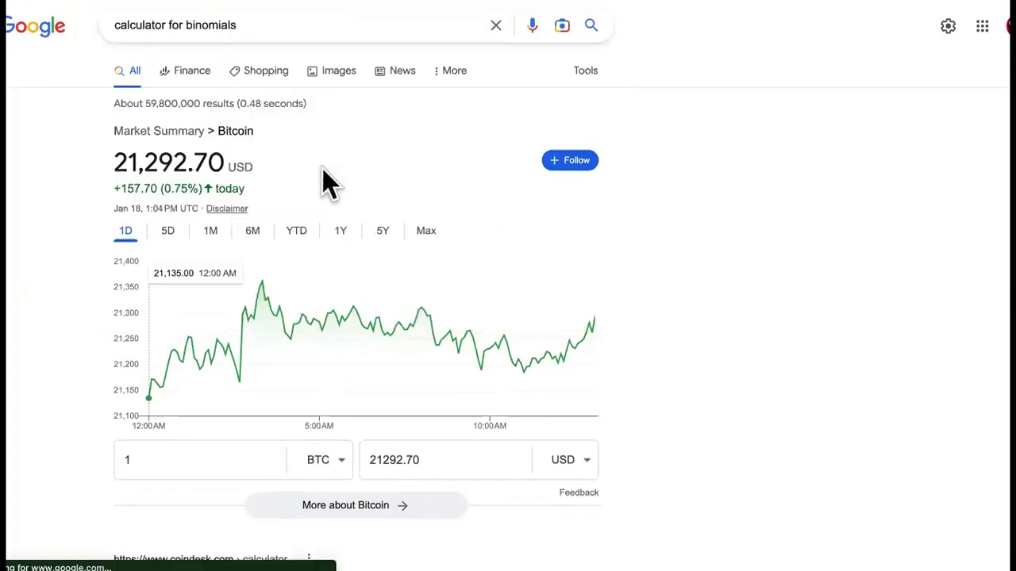
Replace the binomials query with "calculator for bills" and run the search
left_click(278, 27)
key("BackSpace")
key("BackSpace")
key("BackSpace")
key("BackSpace")
key("BackSpace")
key("BackSpace")
key("BackSpace")
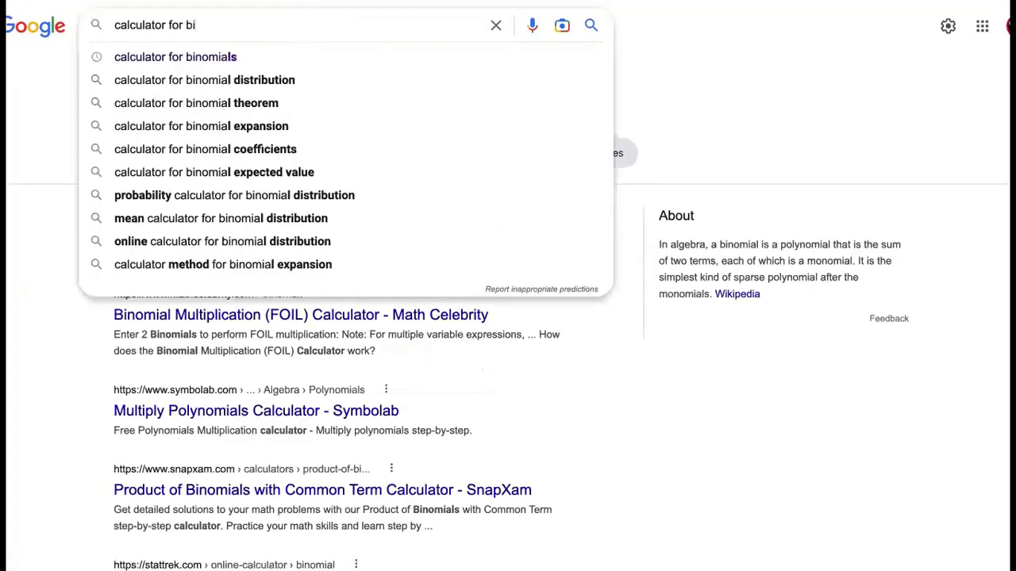
type("k")
key("BackSpace")
type("lls")
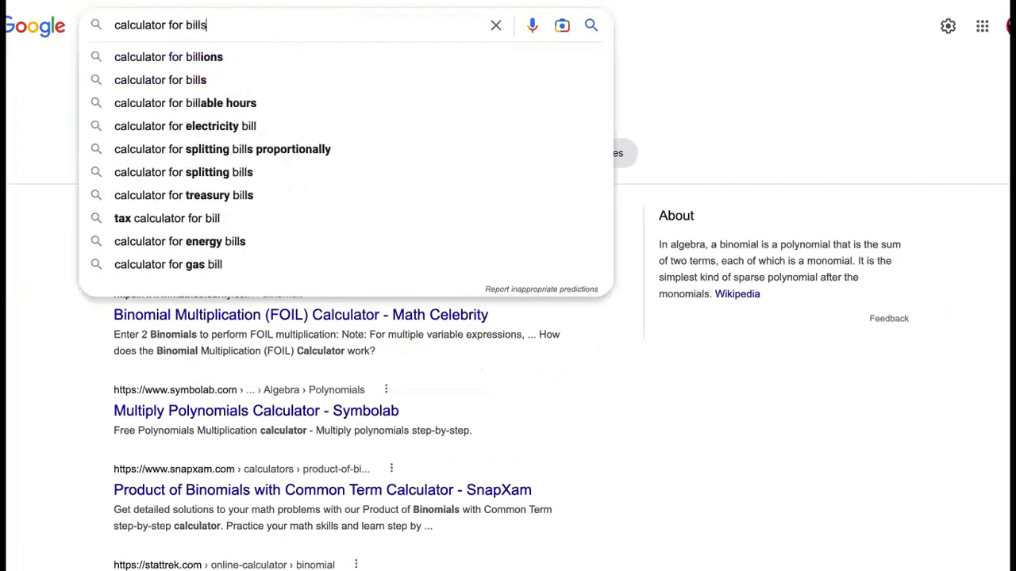
key("Return")
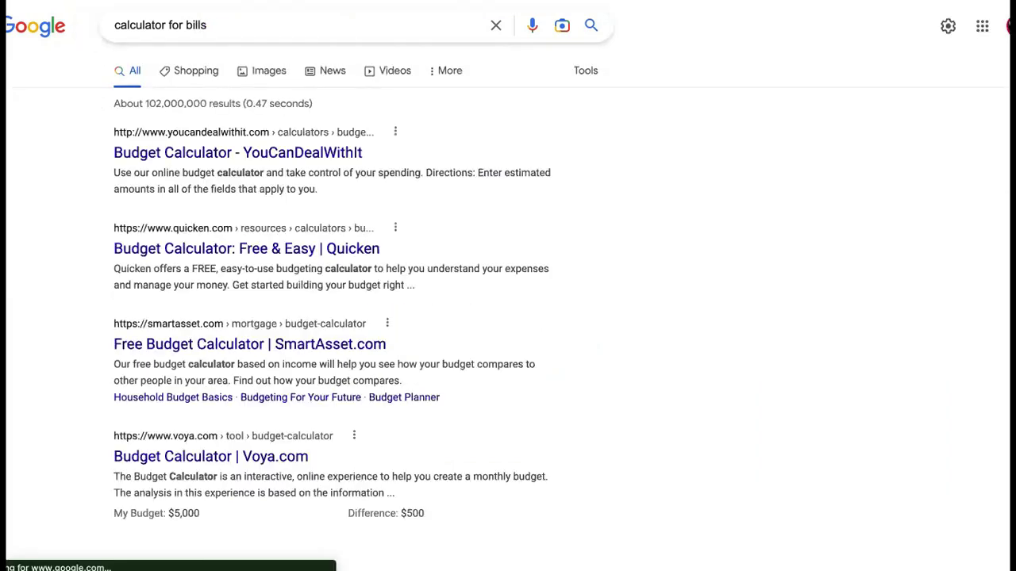
Open the YouCanDealWithIt Budget Calculator result and examine its savings and expense fields
left_click(196, 154)
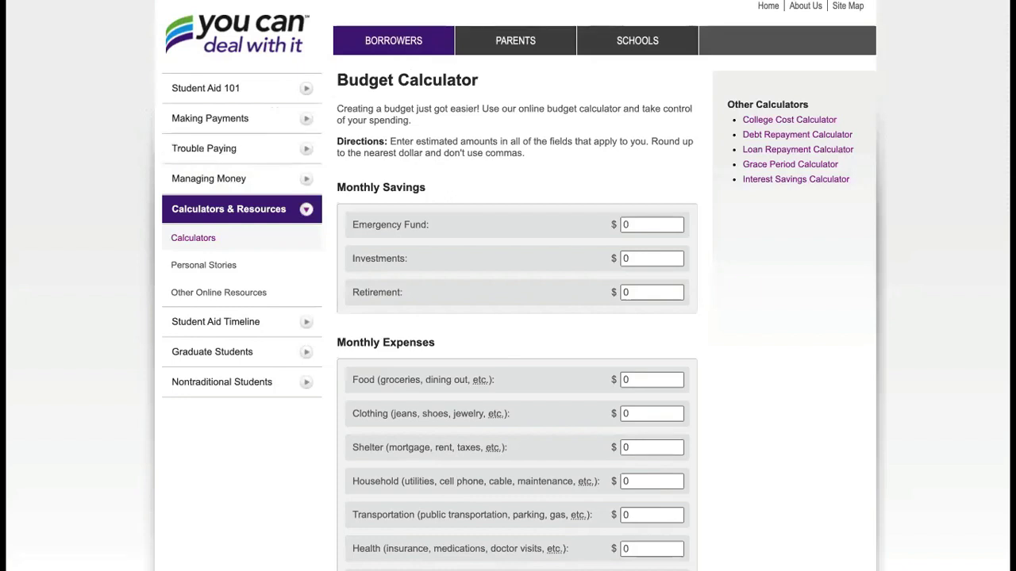
scroll(516, 317, "down", 2)
scroll(515, 318, "up", 2)
scroll(516, 318, "down", 1)
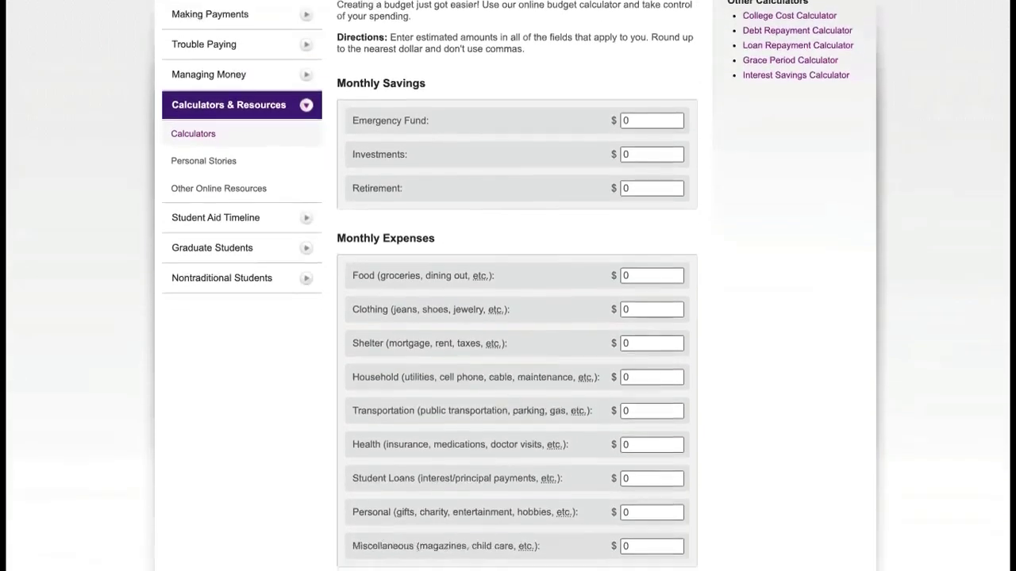
scroll(516, 318, "down", 1)
scroll(516, 318, "up", 2)
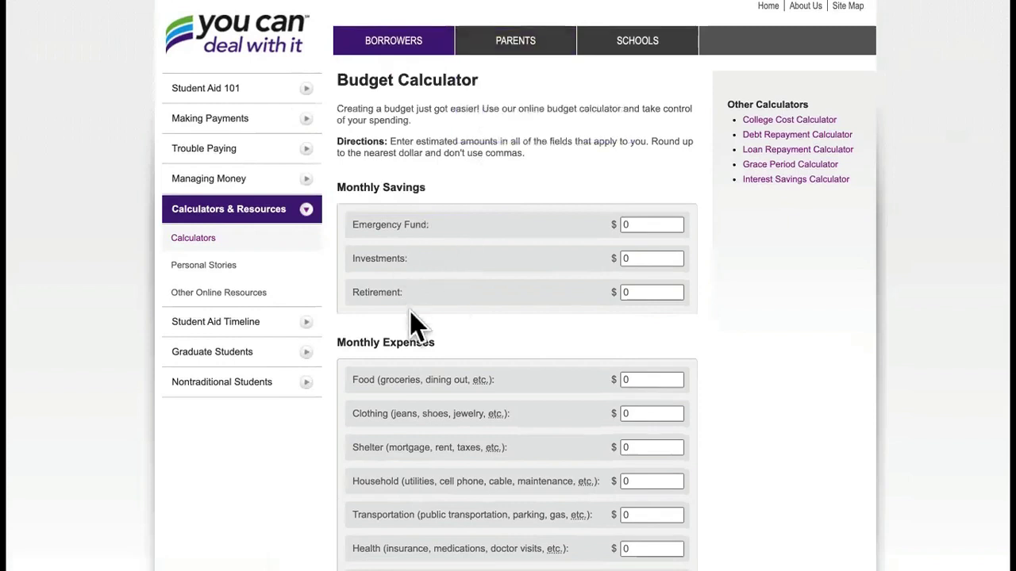
scroll(433, 159, "down", 2)
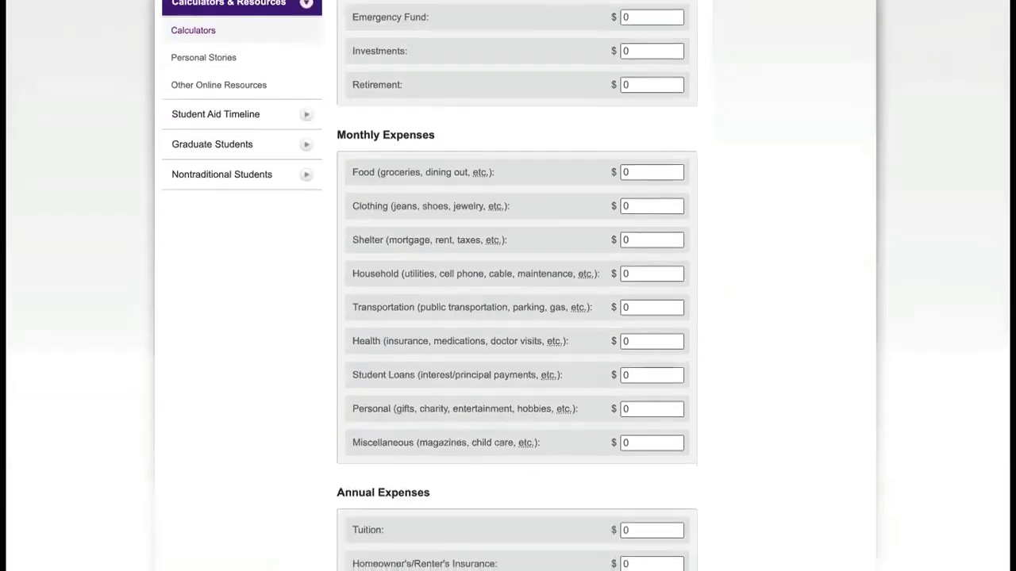
Return to the bills search results and change the query to "calculator for c" to read its suggestions
key("alt+Left")
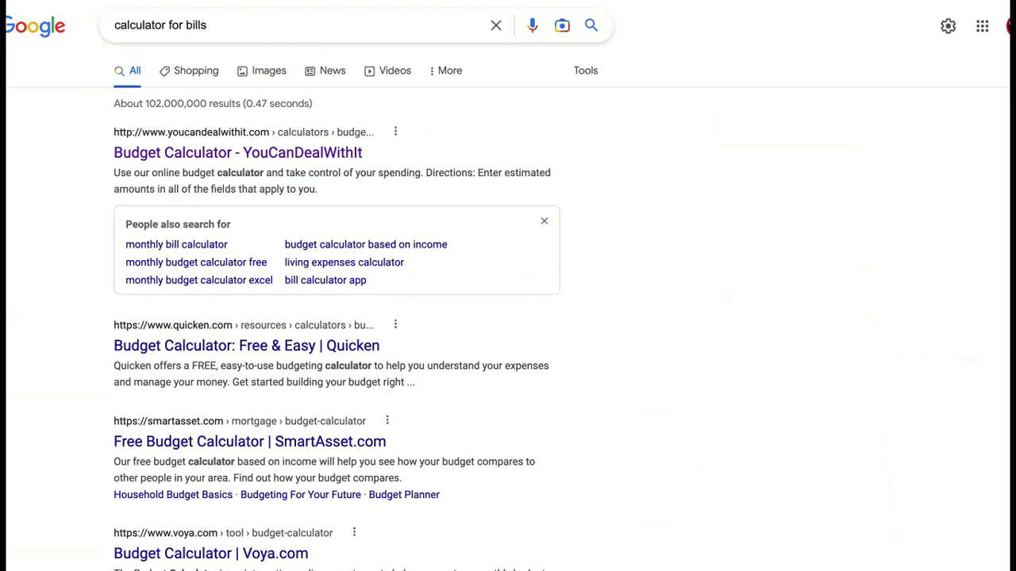
left_click(217, 29)
key("BackSpace")
key("BackSpace")
key("BackSpace")
key("BackSpace")
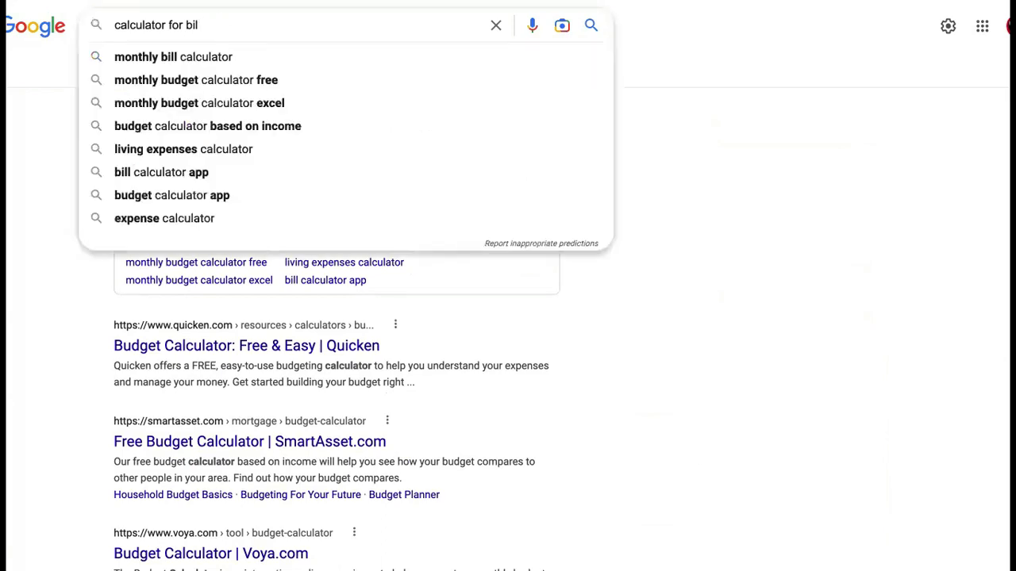
key("BackSpace")
type("c")
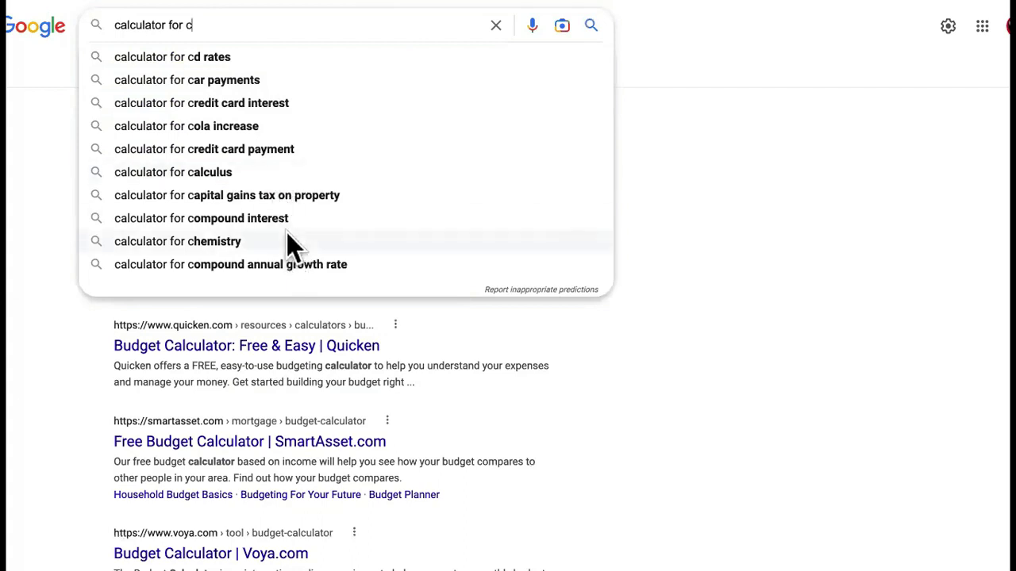
Change the query's final letter to d, e and f in turn to look for more calculator ideas
key("BackSpace")
type("d")
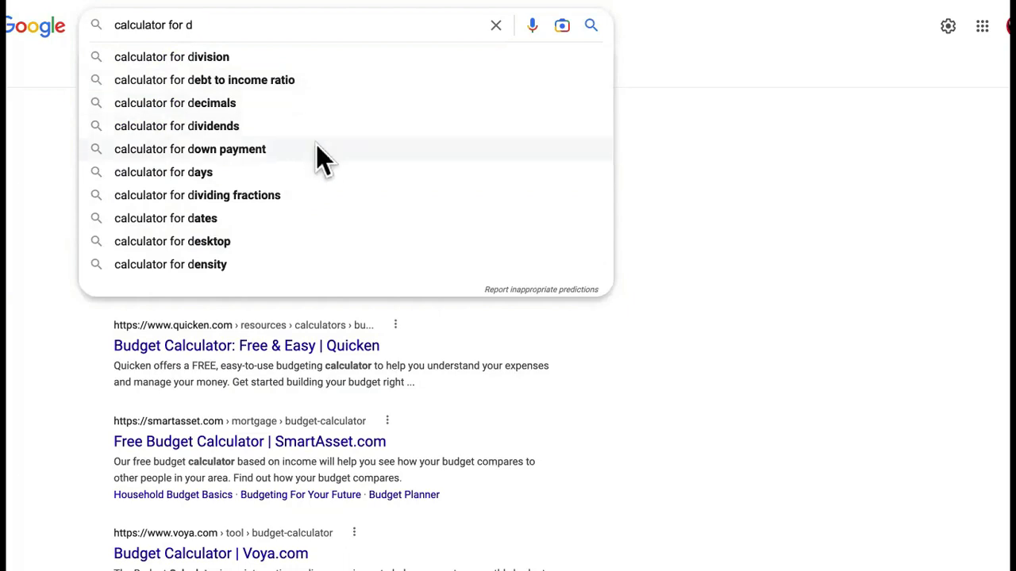
key("BackSpace")
type("e")
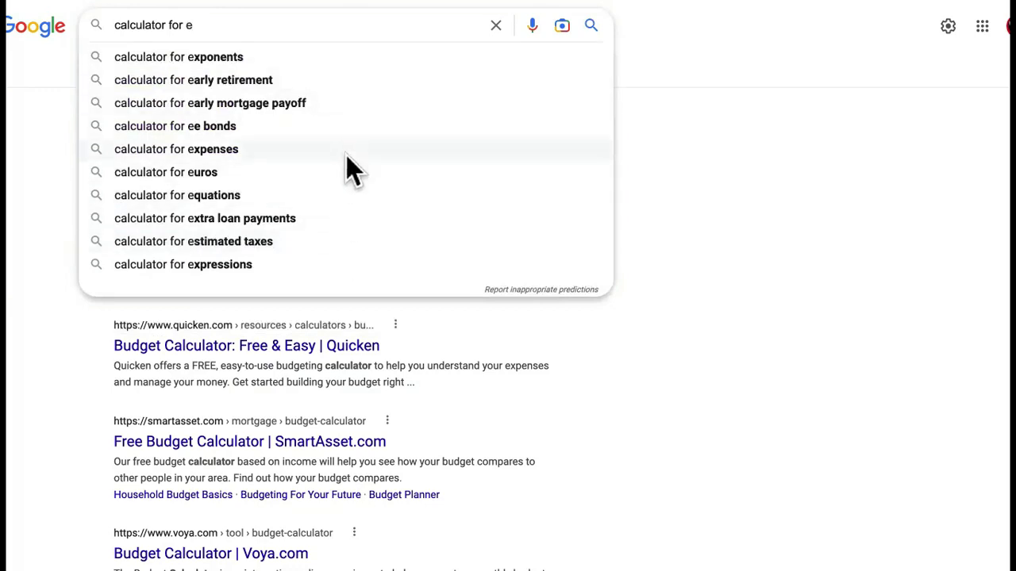
key("BackSpace")
type("f")
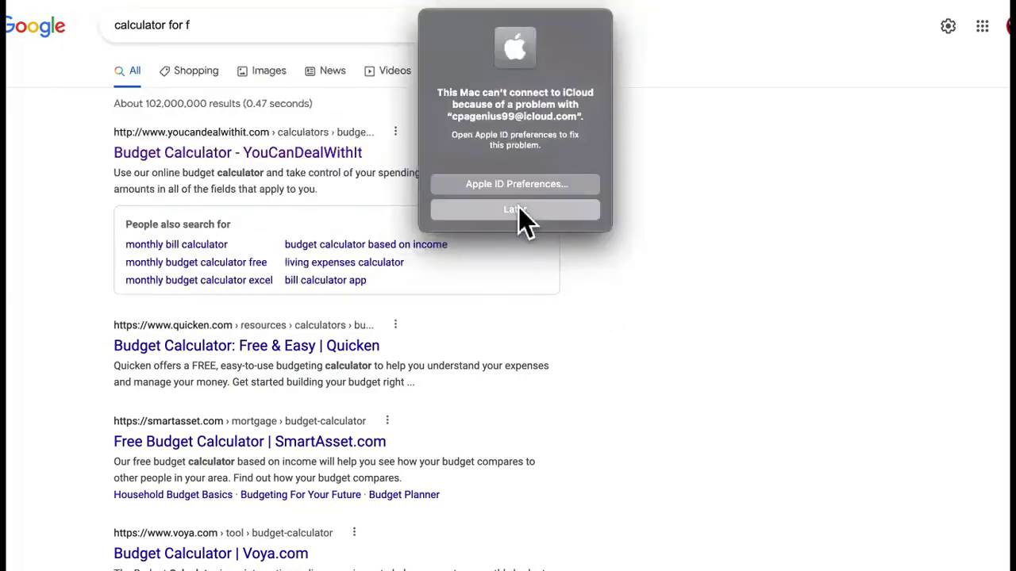
Dismiss the iCloud connection alert, switch to ChatGPT and review the earlier link shortener answers and HTML code
left_click(518, 211)
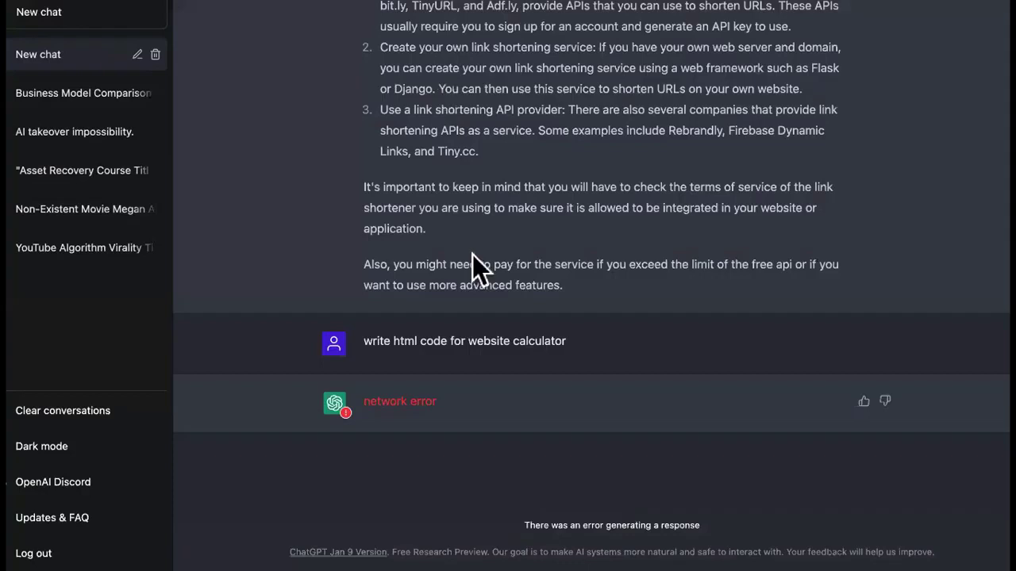
scroll(580, 149, "up", 3)
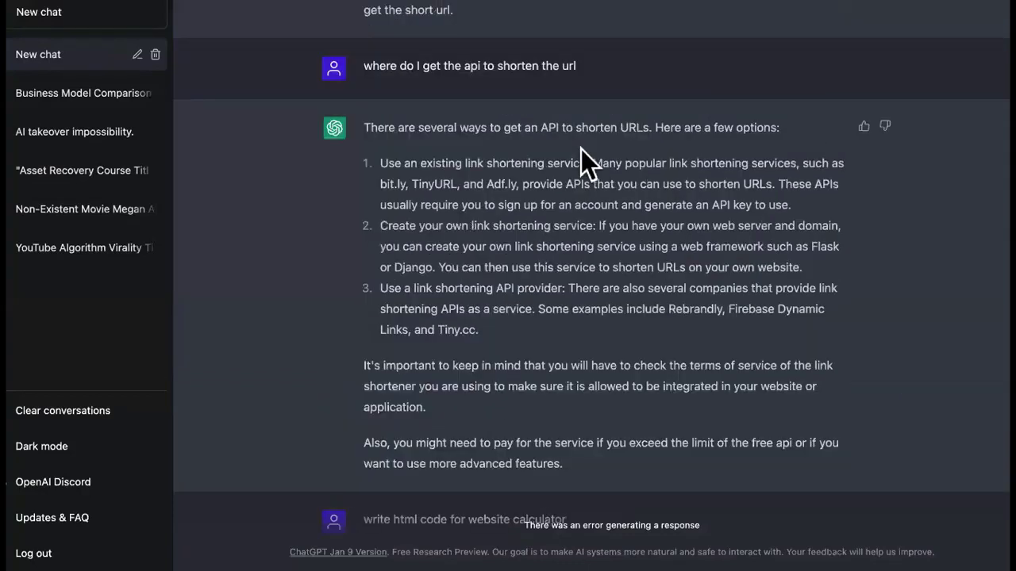
scroll(581, 149, "up", 8)
scroll(581, 150, "down", 7)
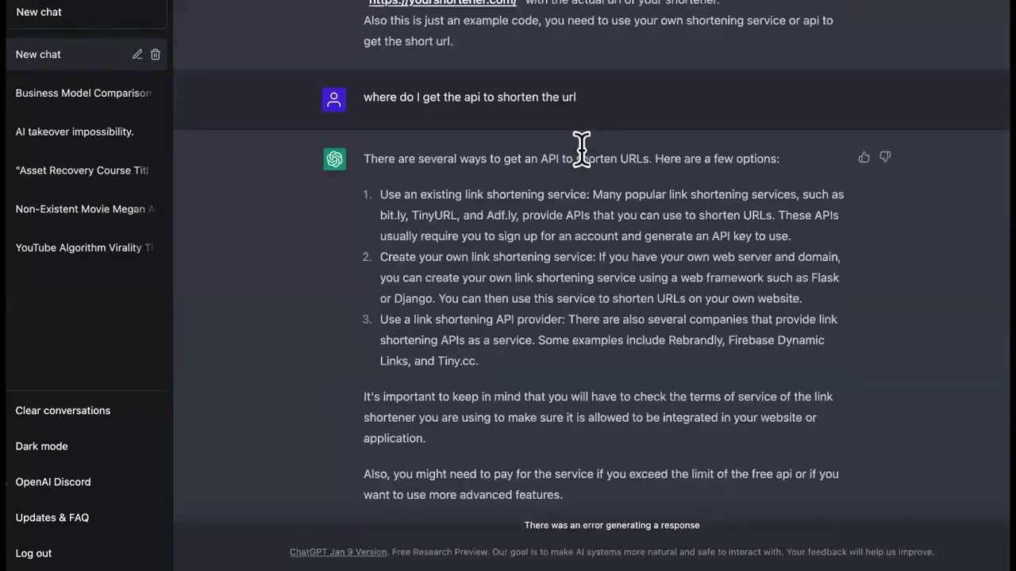
scroll(581, 149, "up", 7)
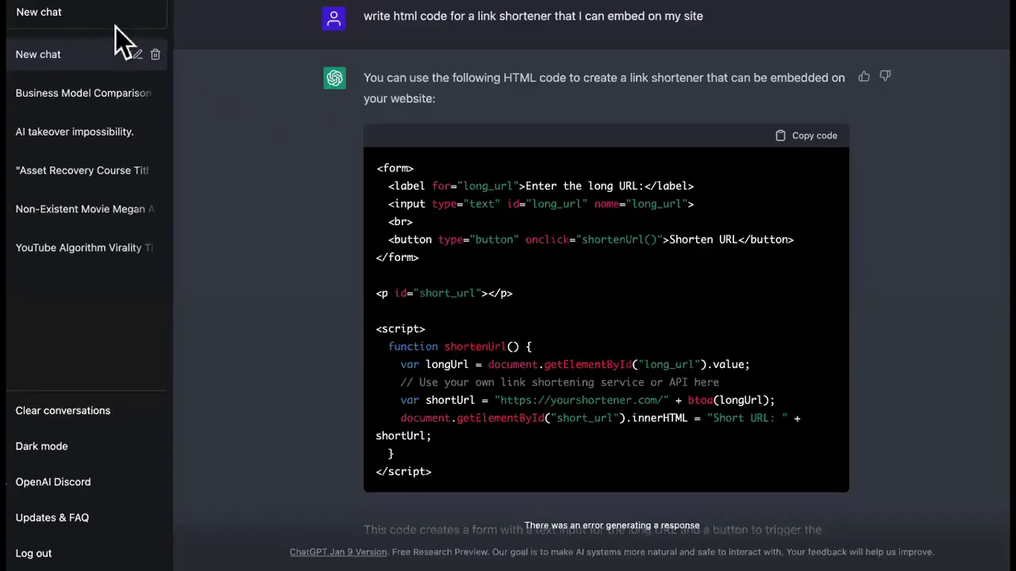
Start a new chat and draft "write an article about the importance of properly calculating the costs of construction BEFORE hiring."
left_click(106, 23)
type("write an article ")
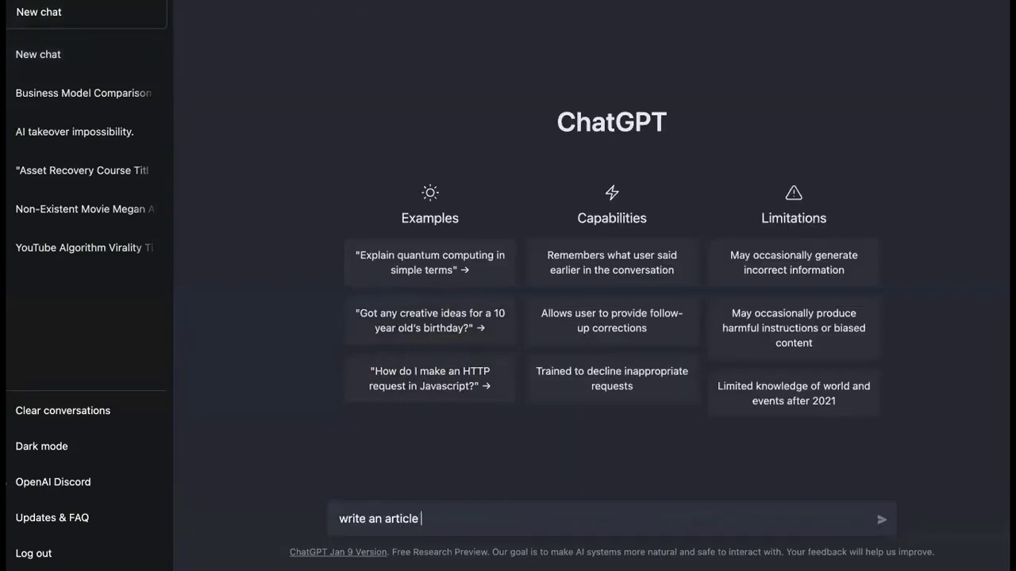
type("about the importance u")
key("BackSpace")
type("of properly calcu")
key("BackSpace")
type("culating the costs of contr")
key("BackSpace")
key("BackSpace")
type("struction BEFORE hiring. Include")
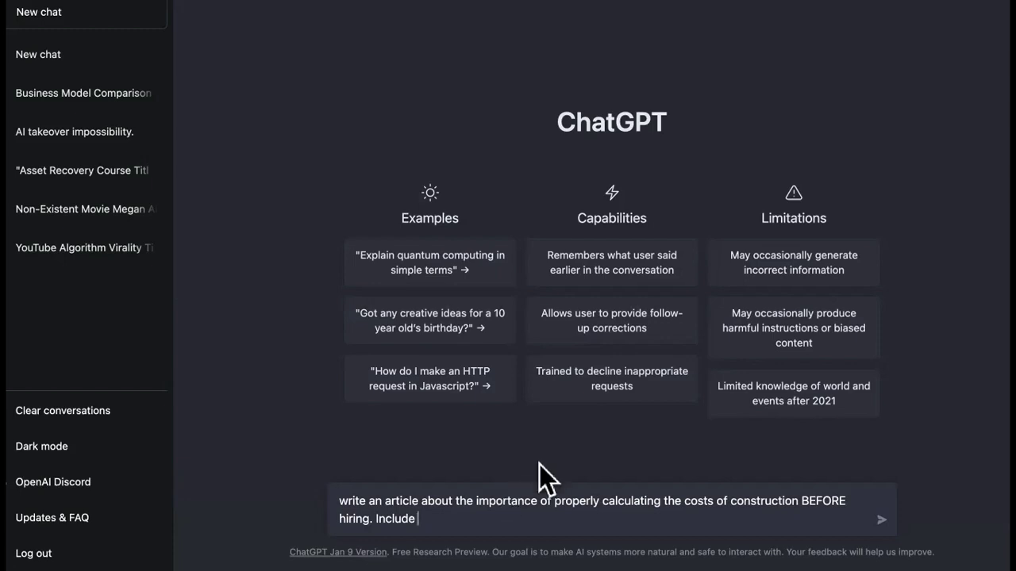
Extend the prompt to include humor in the writing, modern slang terms and popular examples of known construction projects, and submit it
type("hu")
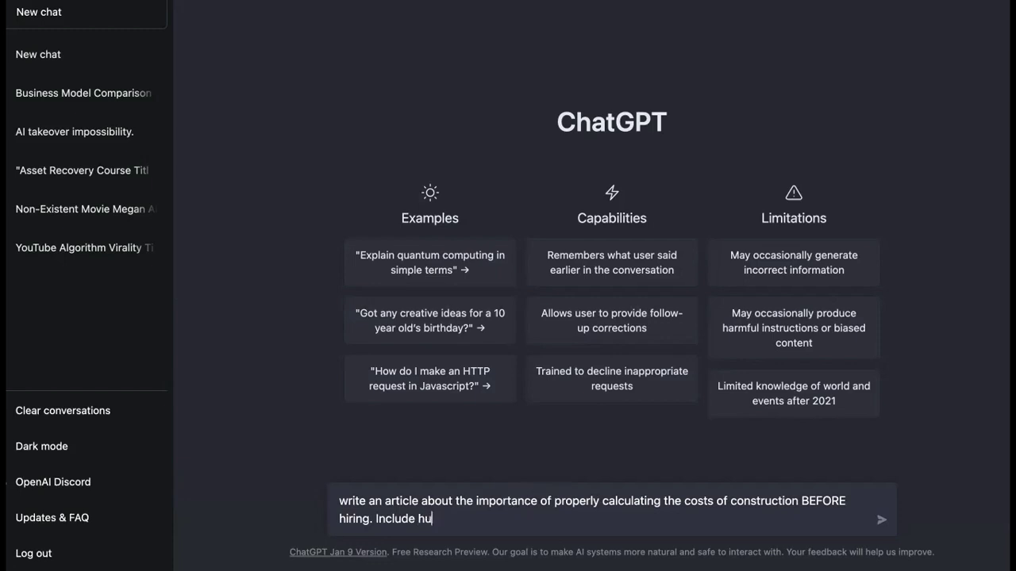
type("mor in the writing. Inc")
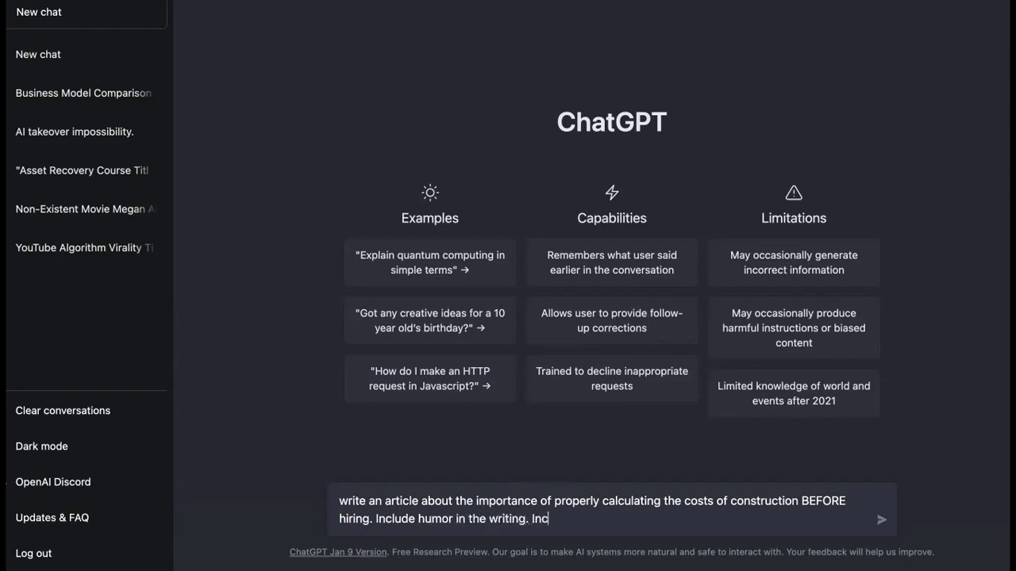
type("lude modern ")
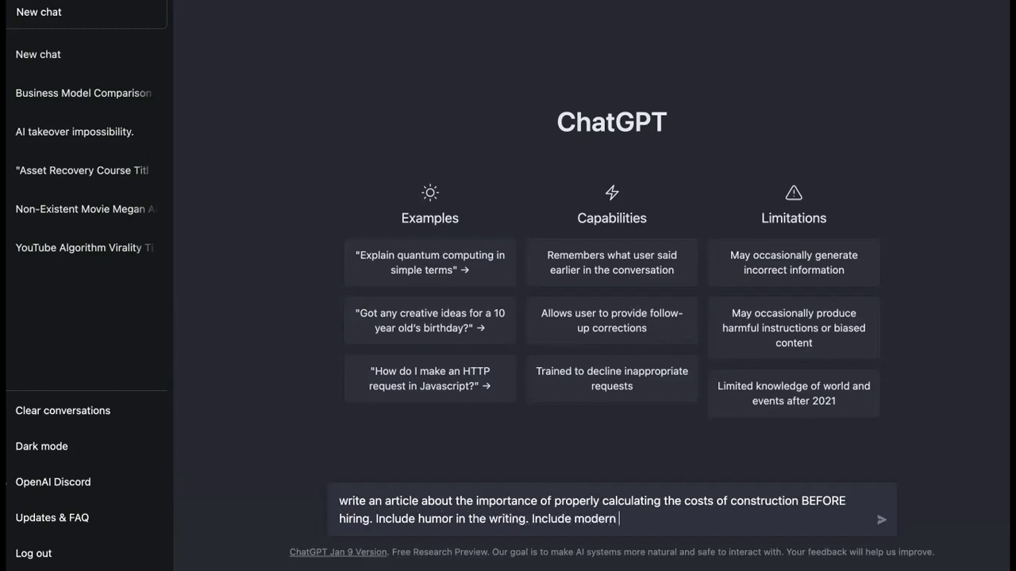
type("slang terms")
type(". Give")
type("nclude popular")
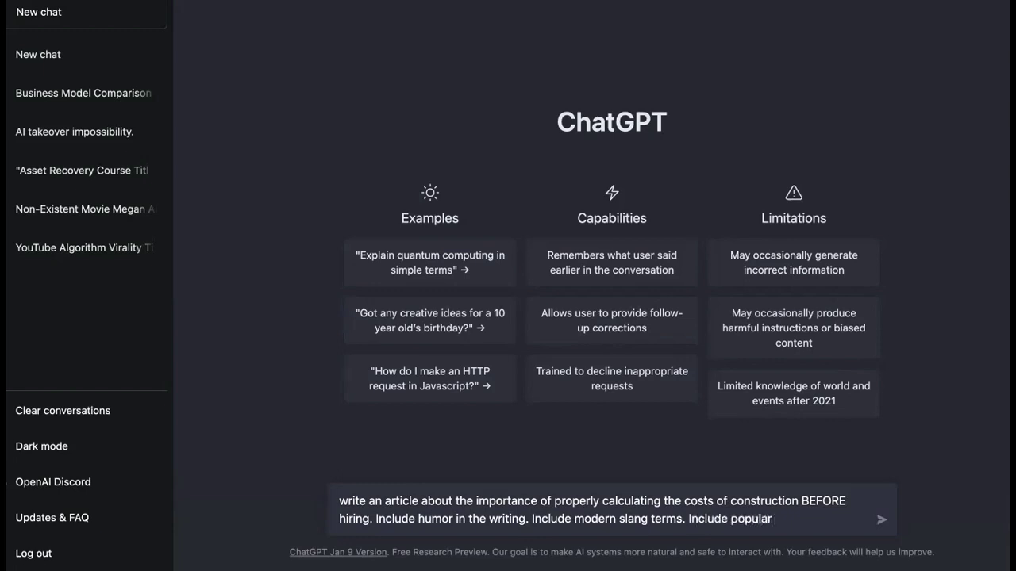
type(" examples of known ")
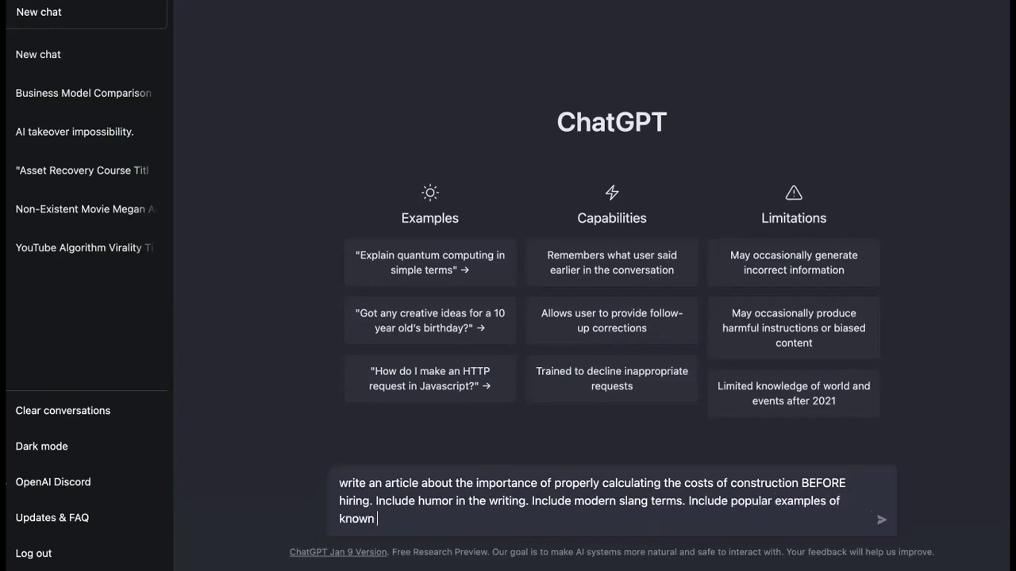
type("construction projects.")
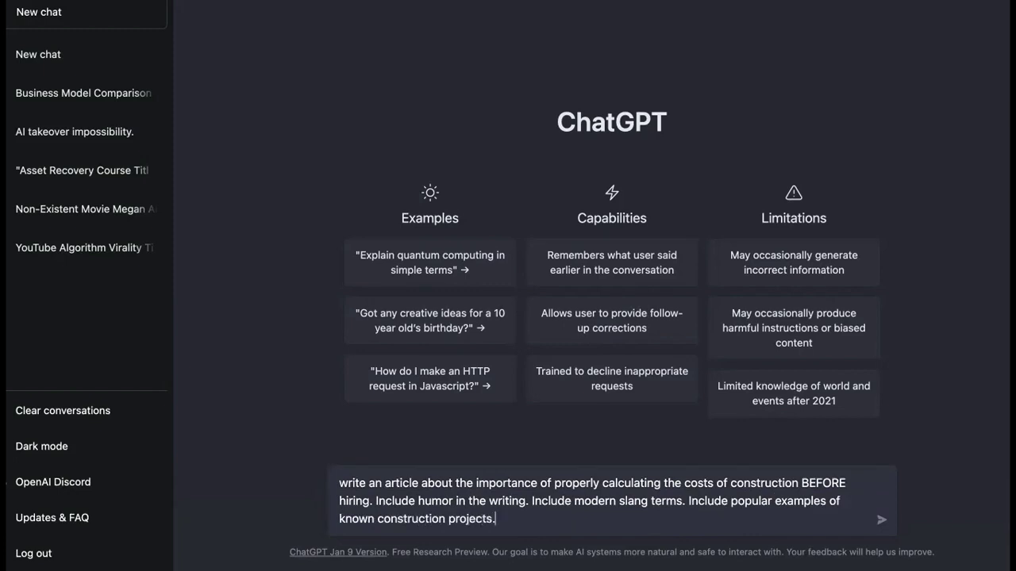
key("Return")
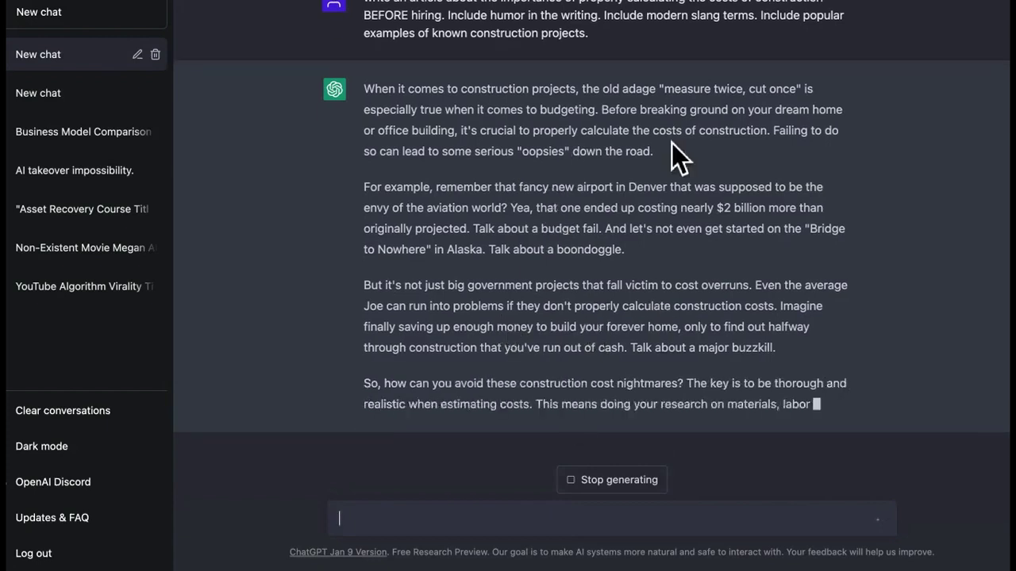
Copy the opening paragraph of the generated construction article
left_click_drag(538, 121, 396, 57)
right_click(397, 58)
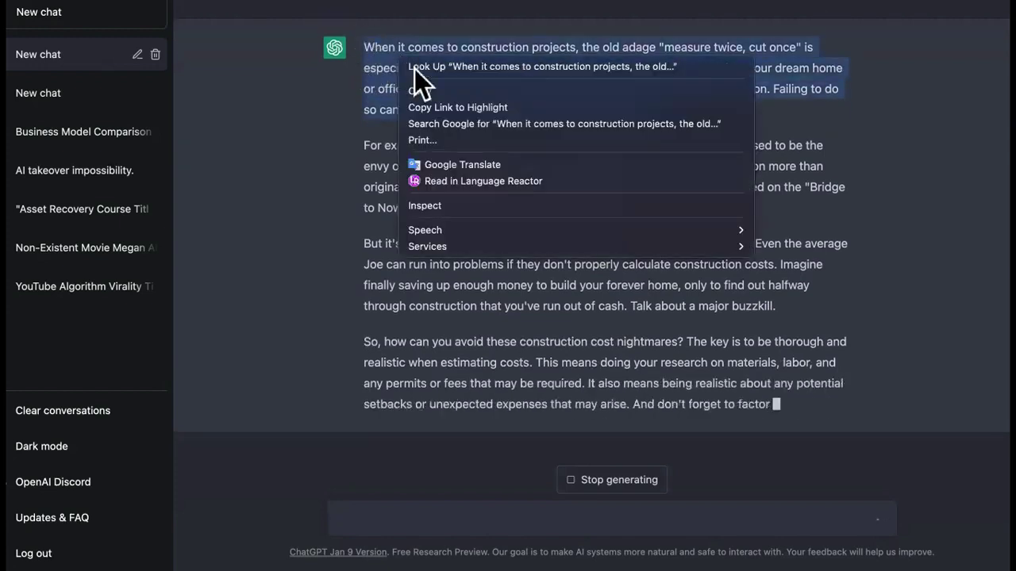
left_click(444, 87)
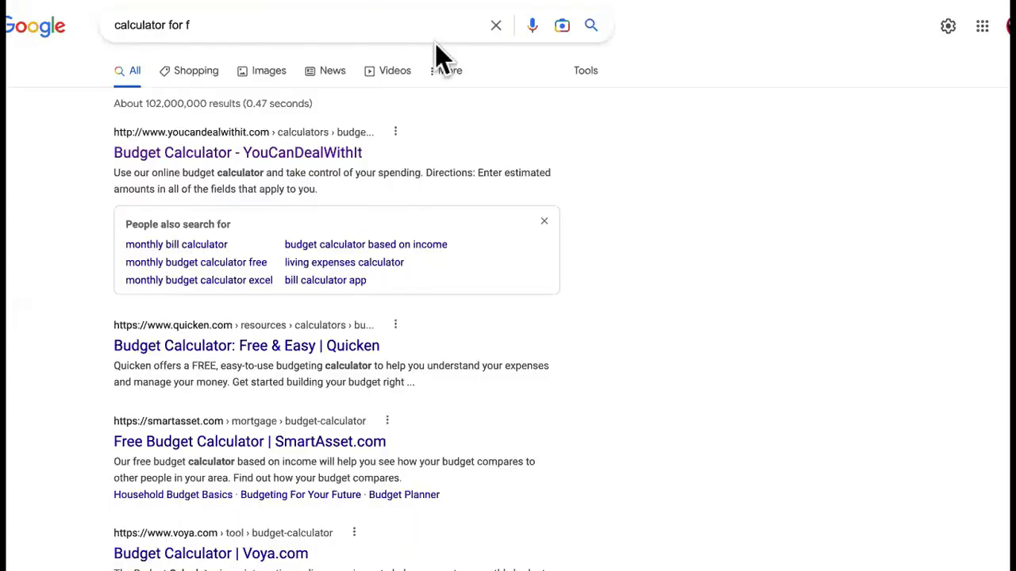
Search Google for "free article spinner", open the Free Article Spinner site and paste the copied paragraph as input text
triple_click(415, 25)
type("free")
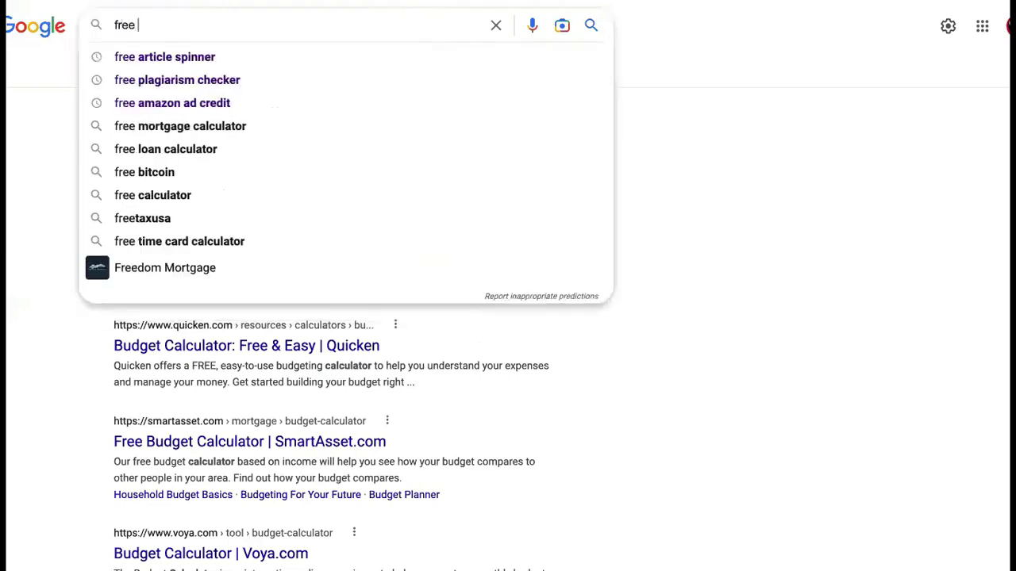
left_click(313, 57)
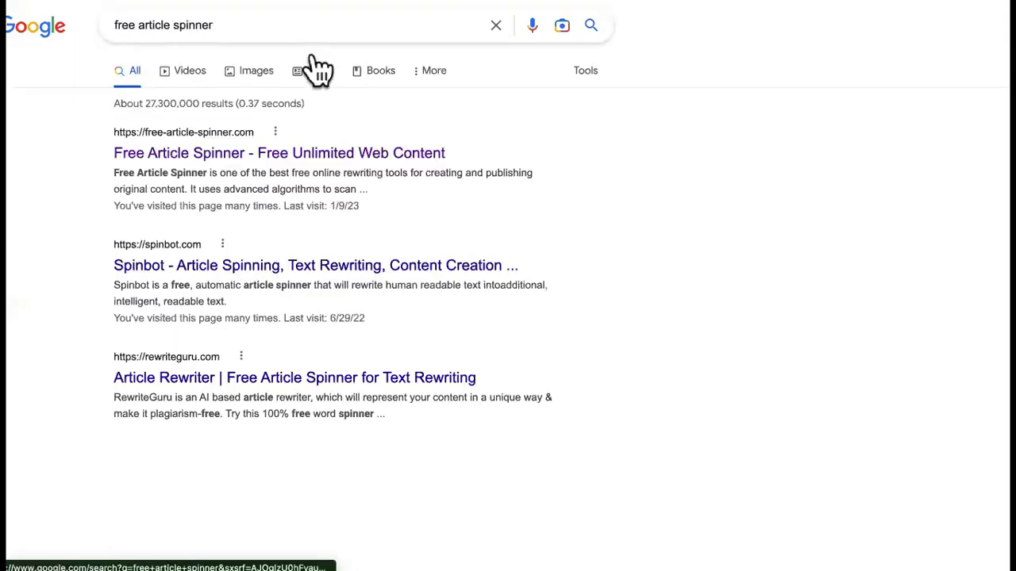
left_click(262, 159)
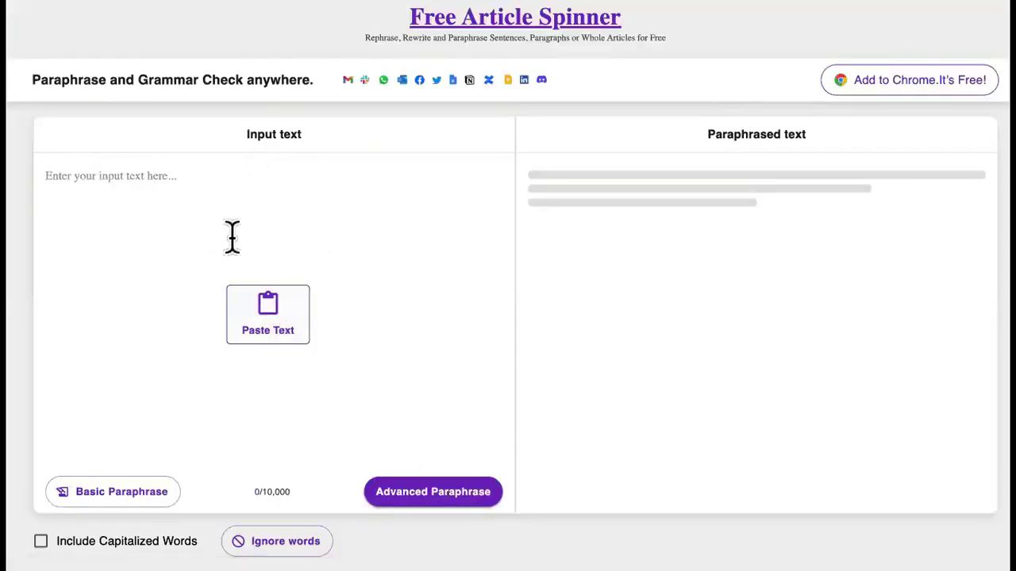
key("ctrl+v")
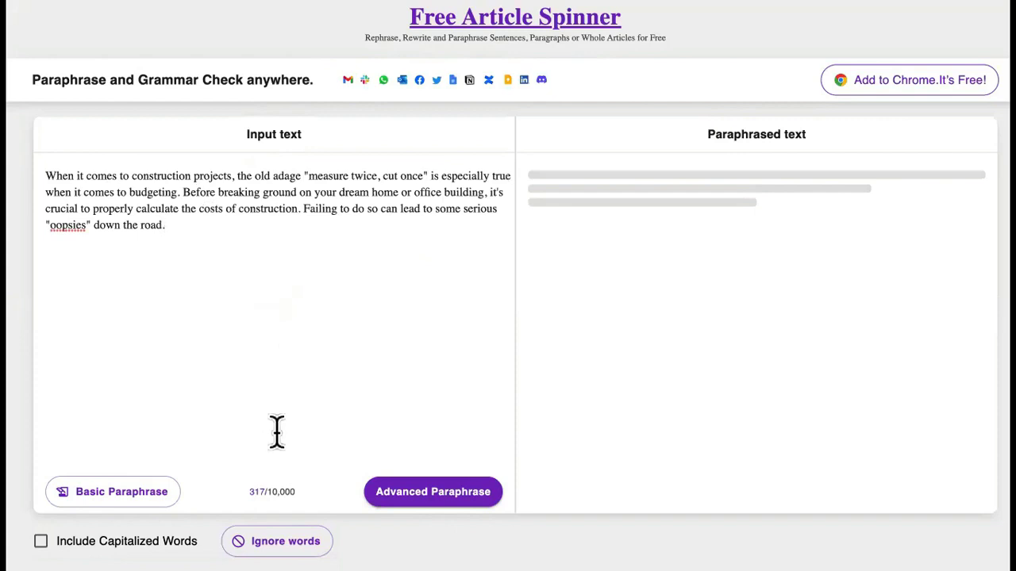
Include capitalized words in the paraphrase and add "construction" to the words to ignore
scroll(275, 431, "down", 2)
left_click(100, 446)
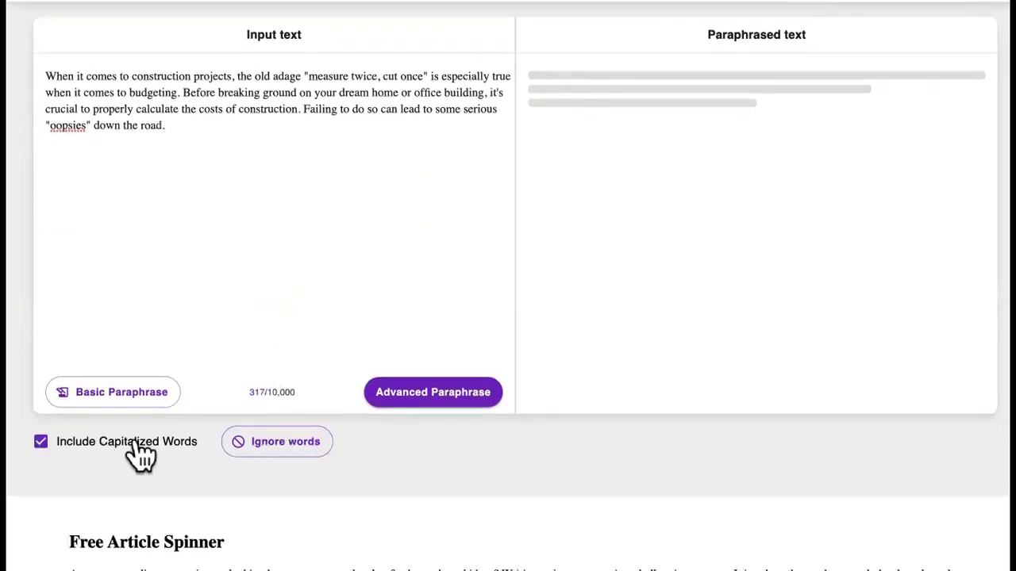
left_click(274, 449)
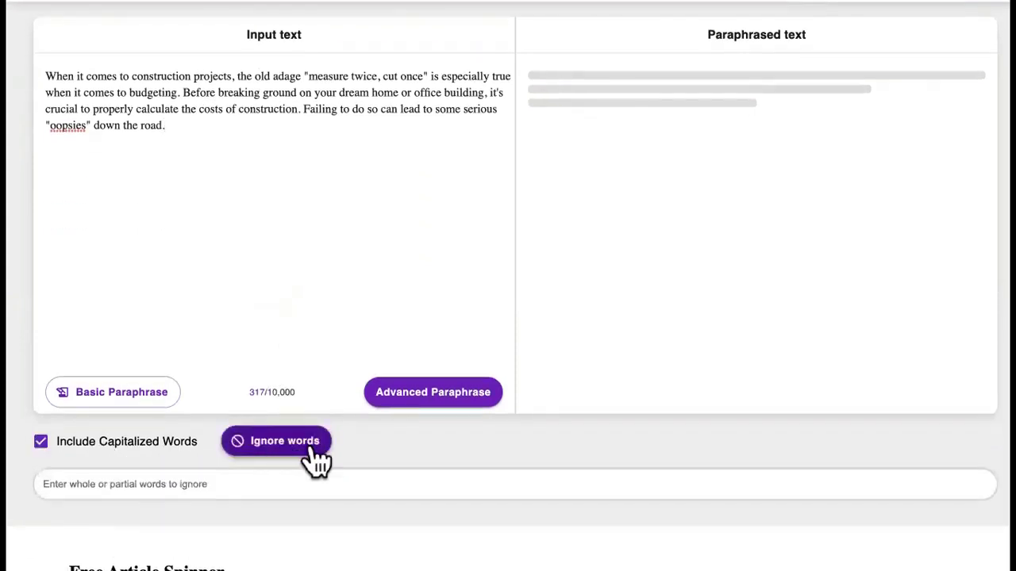
left_click(354, 483)
type("construction")
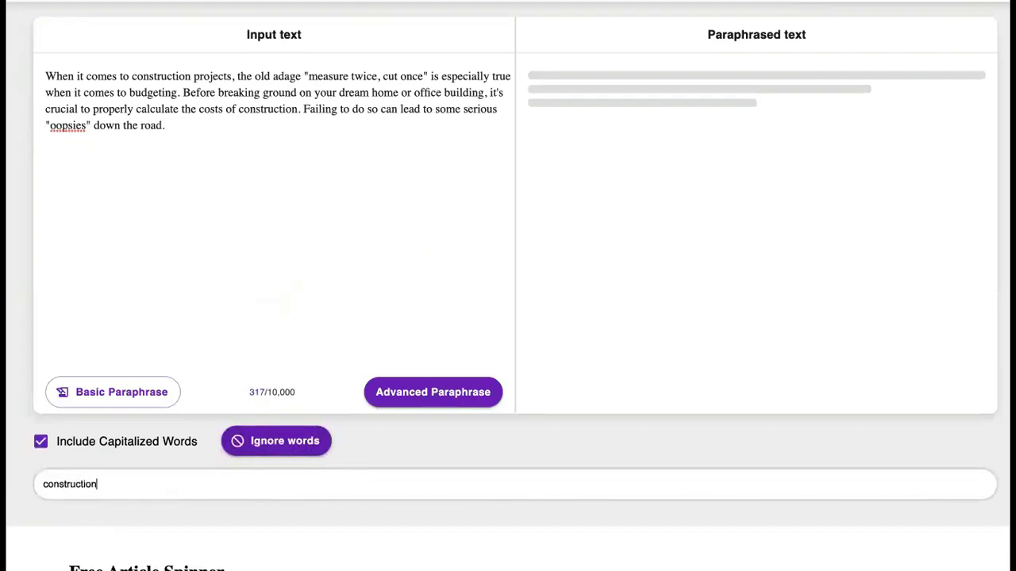
key("Return")
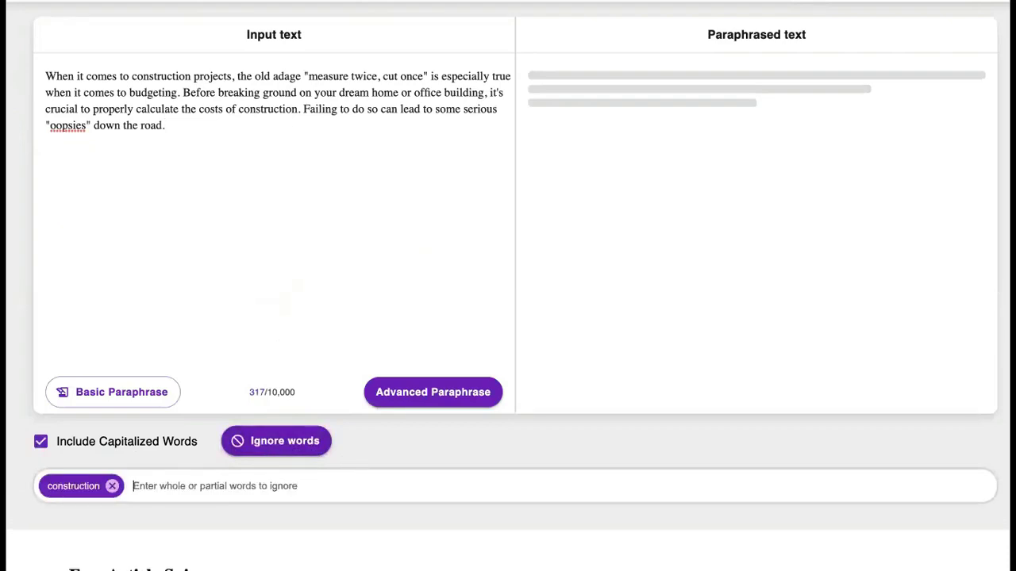
Add "oopsies" to the ignored words and run a Basic Paraphrase of the paragraph
left_click(135, 485)
type("oopsies")
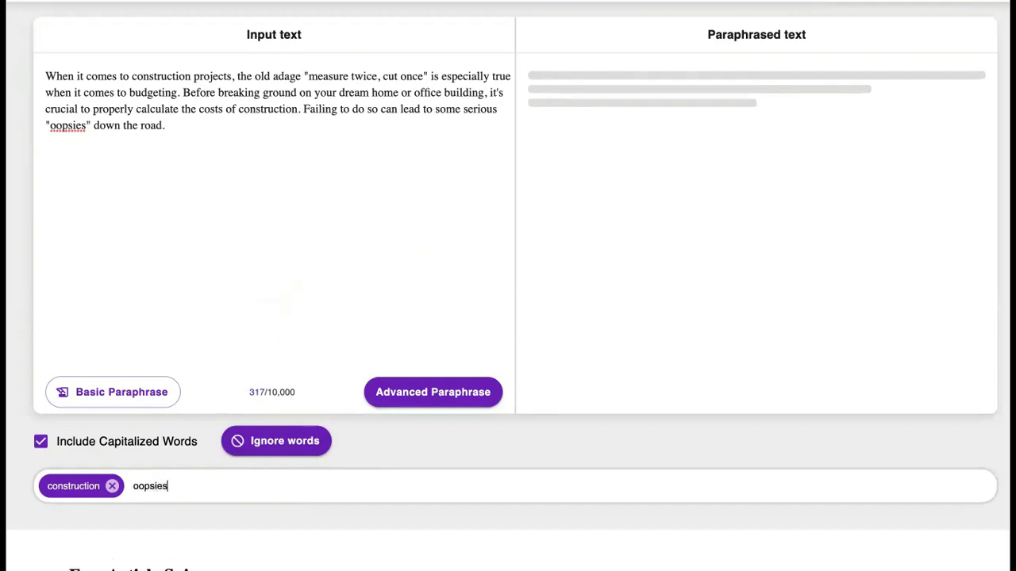
key("Return")
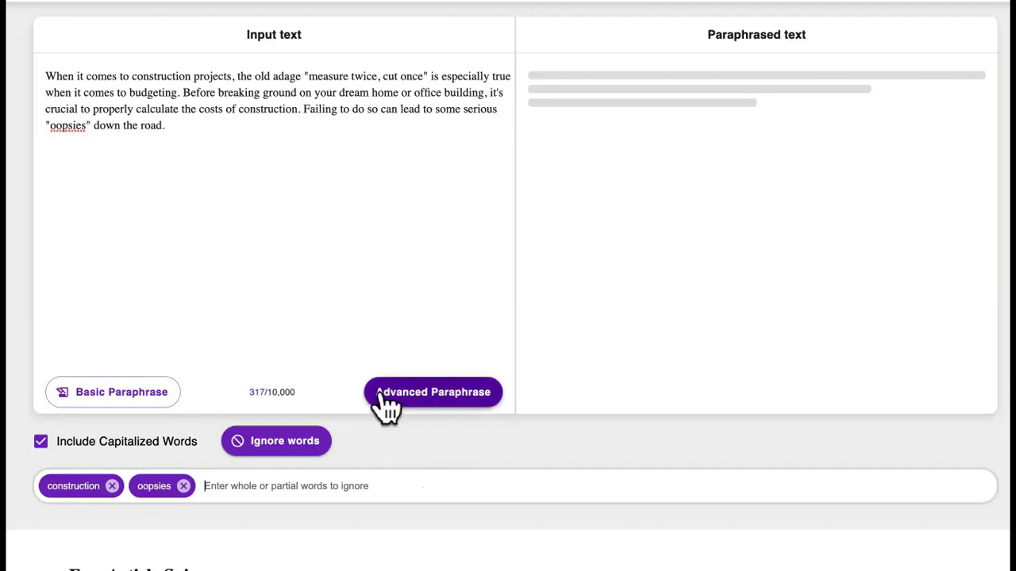
left_click(147, 407)
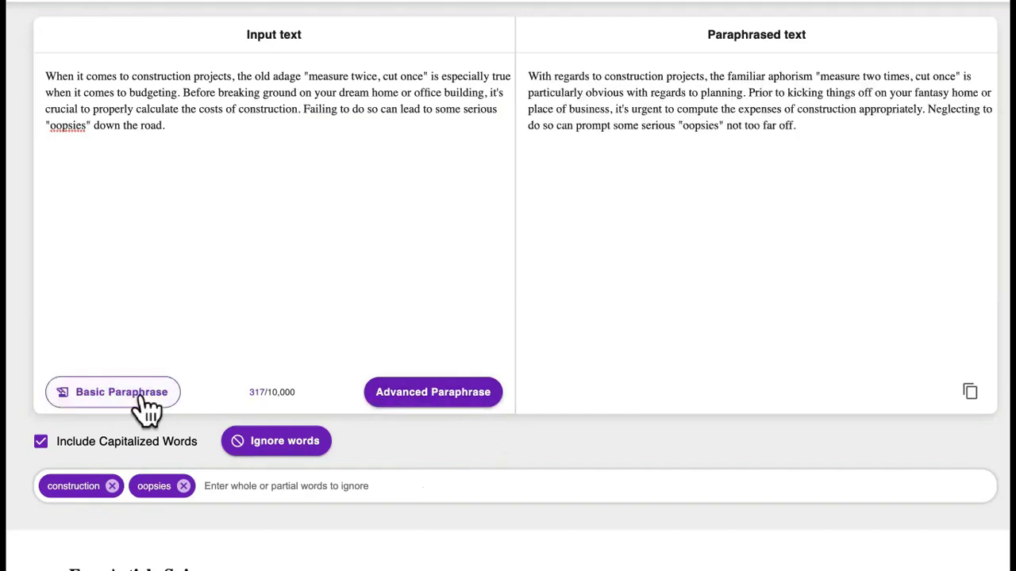
triple_click(673, 84)
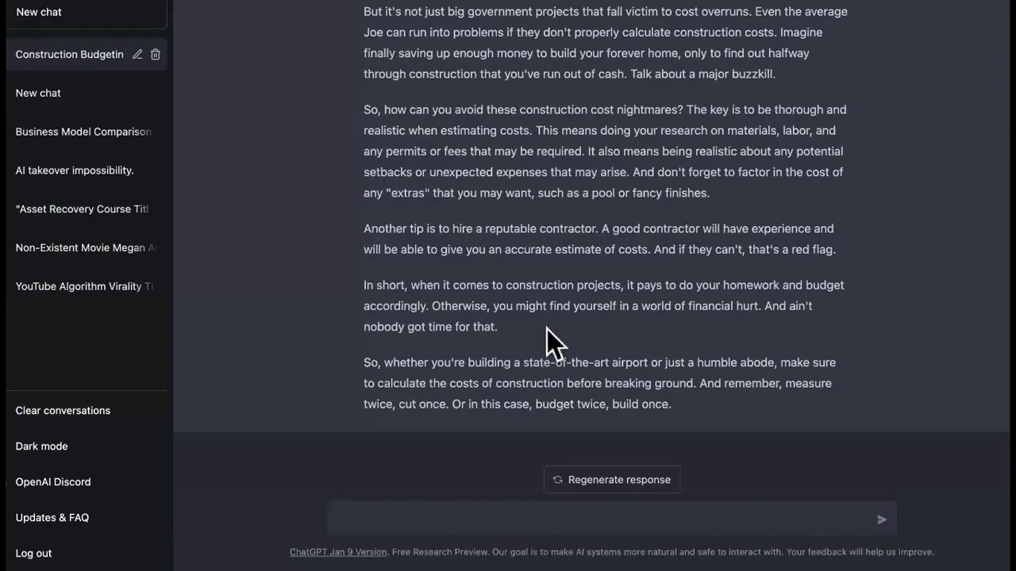
Return to ChatGPT and copy the entire generated construction article
scroll(659, 388, "up", 2)
scroll(664, 401, "down", 2)
left_click_drag(696, 411, 379, 45)
right_click(426, 97)
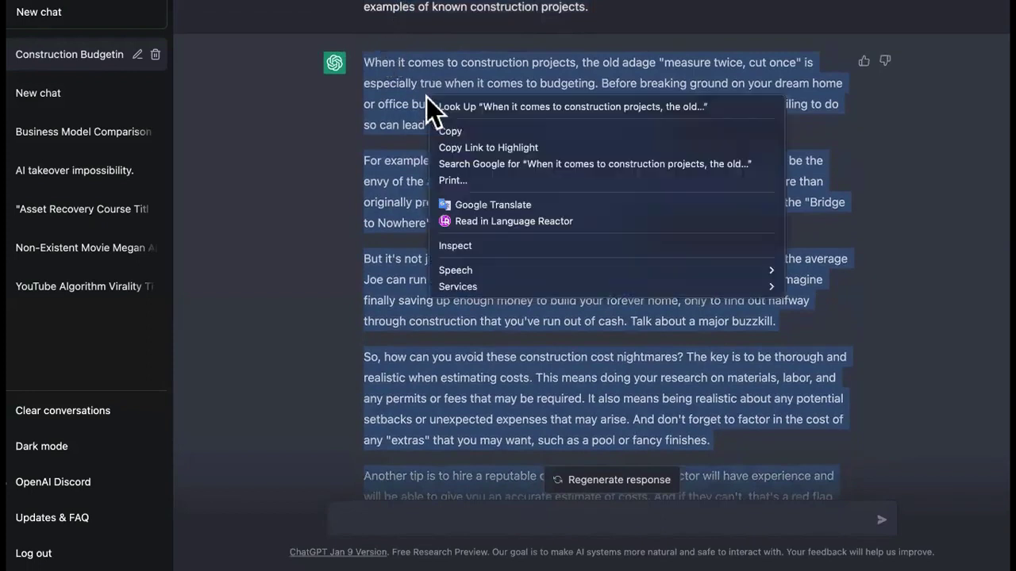
left_click(487, 133)
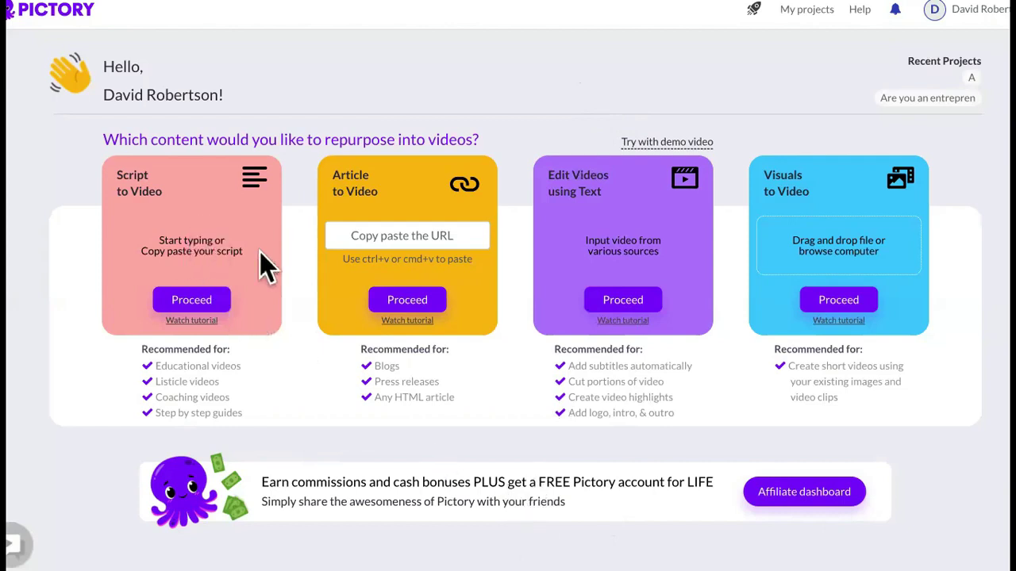
Switch to Pictory, start a Script to Video project and paste the copied article as the script
left_click(203, 299)
left_click(247, 227)
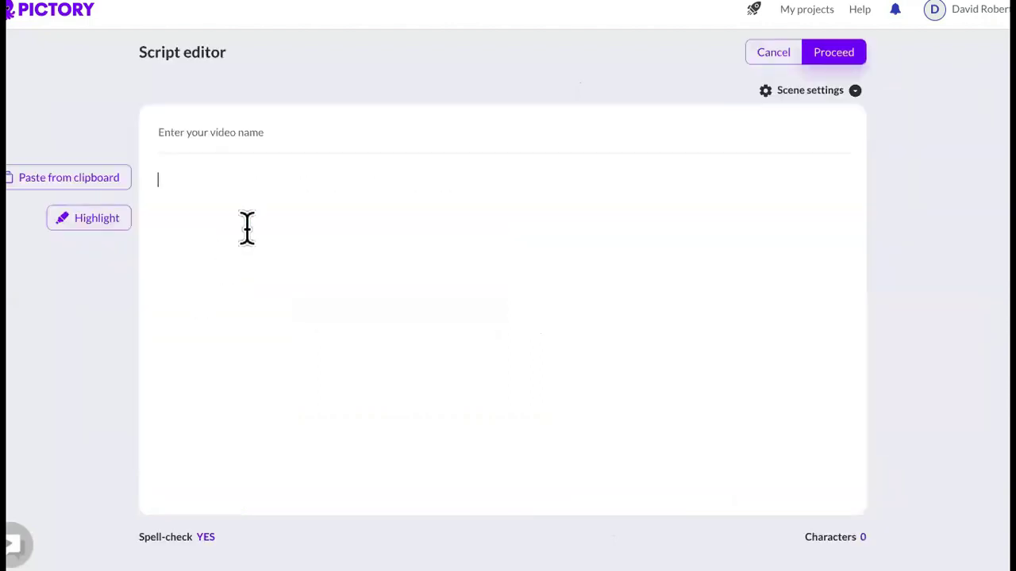
key("ctrl+v")
scroll(662, 229, "down", 1)
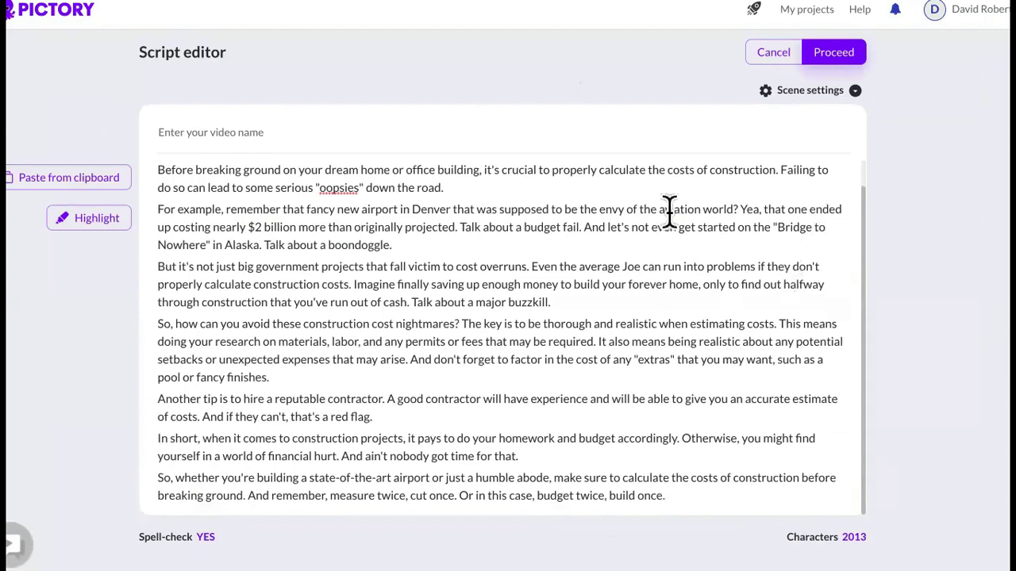
Proceed from the pasted script to the video template selection
triple_click(318, 230)
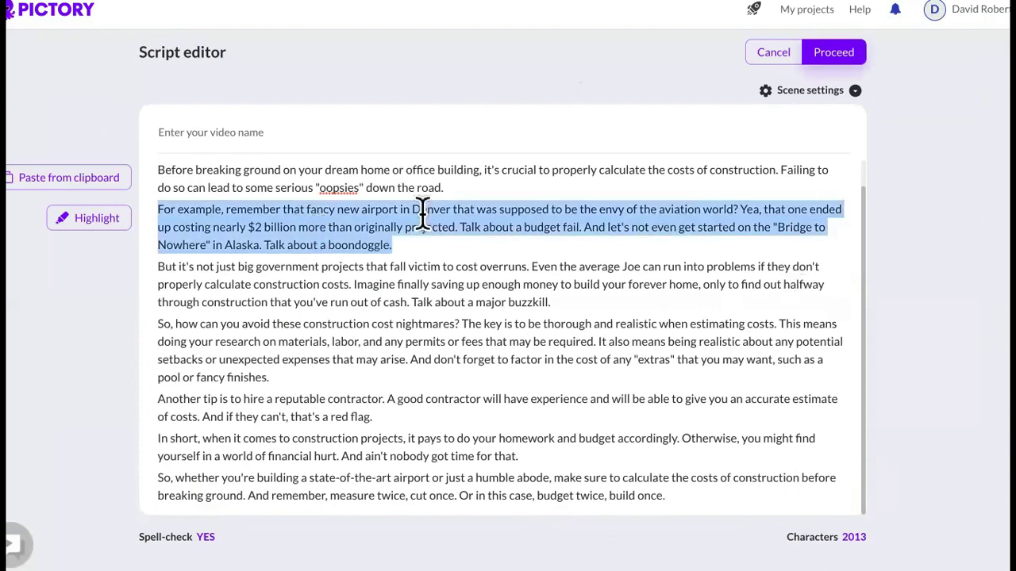
left_click(617, 283)
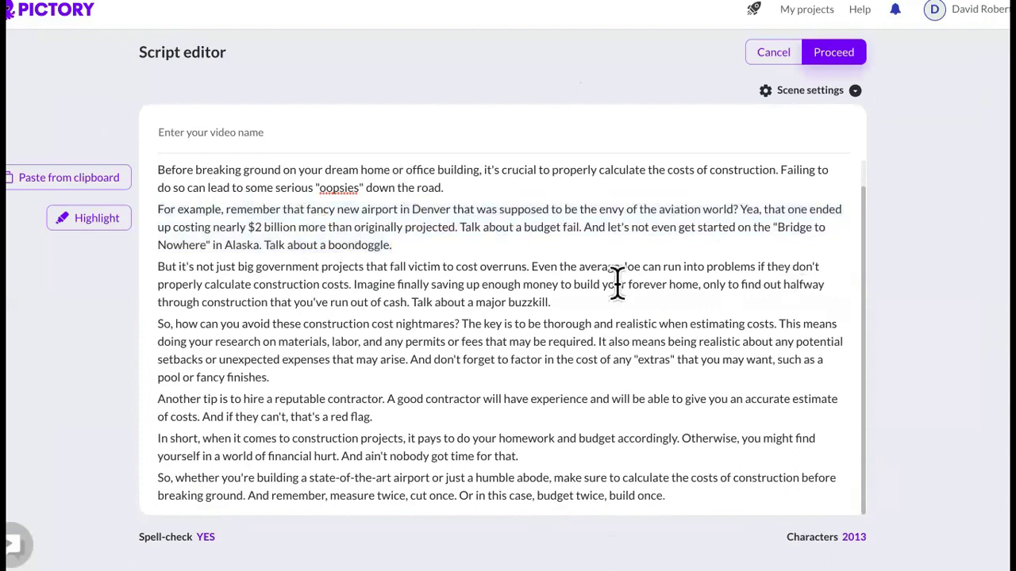
left_click(833, 52)
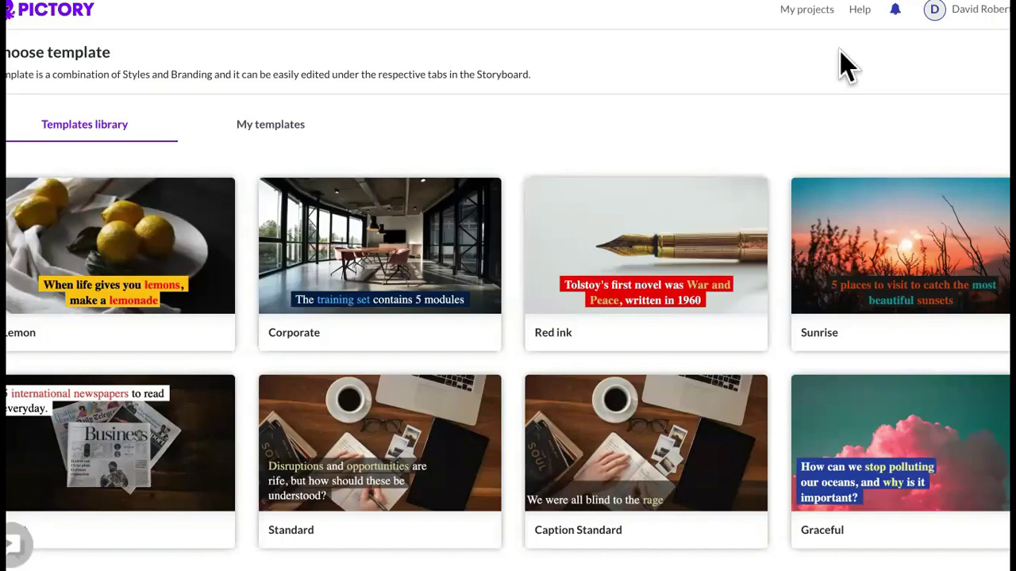
mouse_move(337, 290)
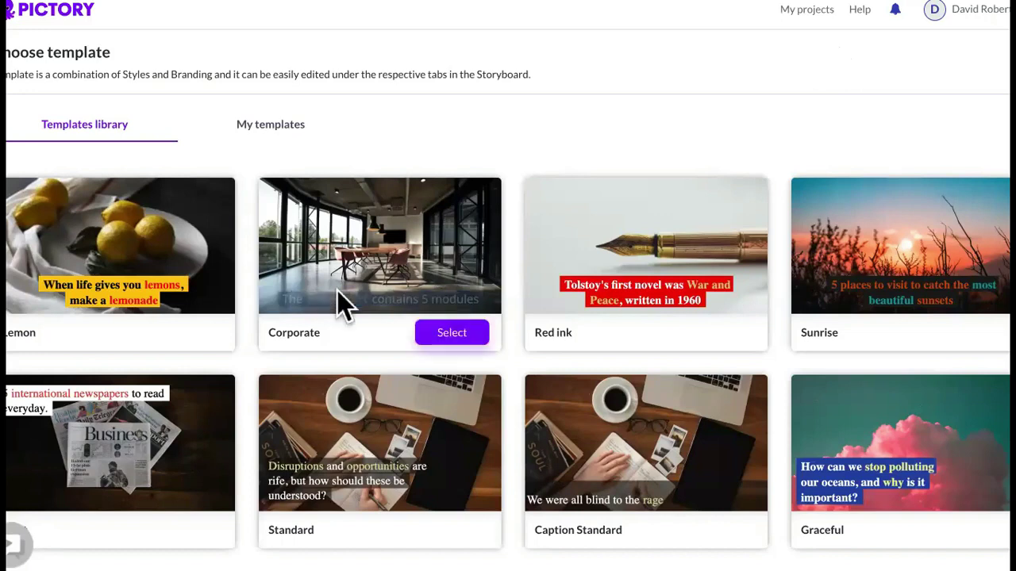
Choose the Corporate template in the 16:9 aspect ratio, open the storyboard and dismiss the feature updates announcement
left_click(459, 340)
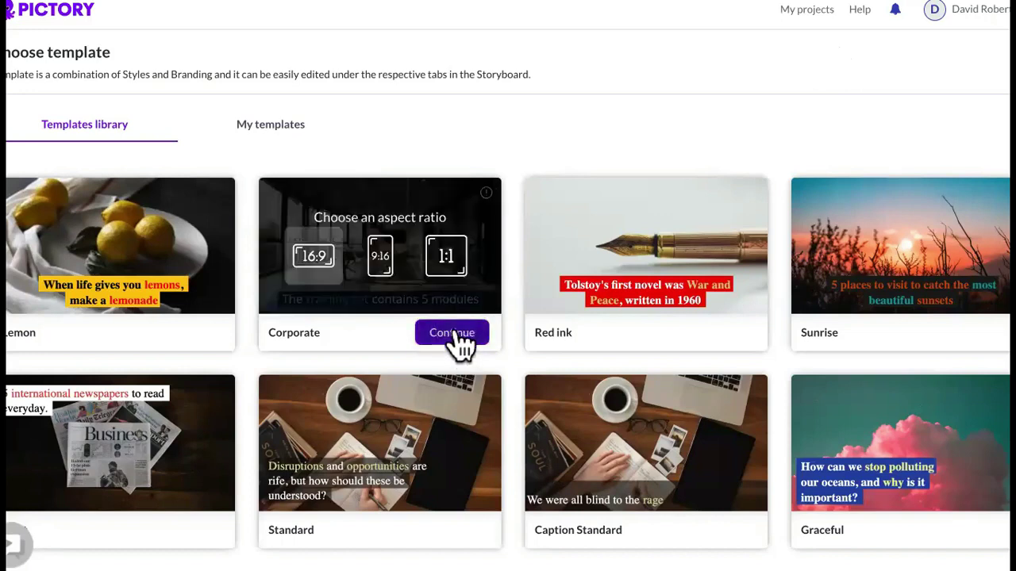
left_click(459, 337)
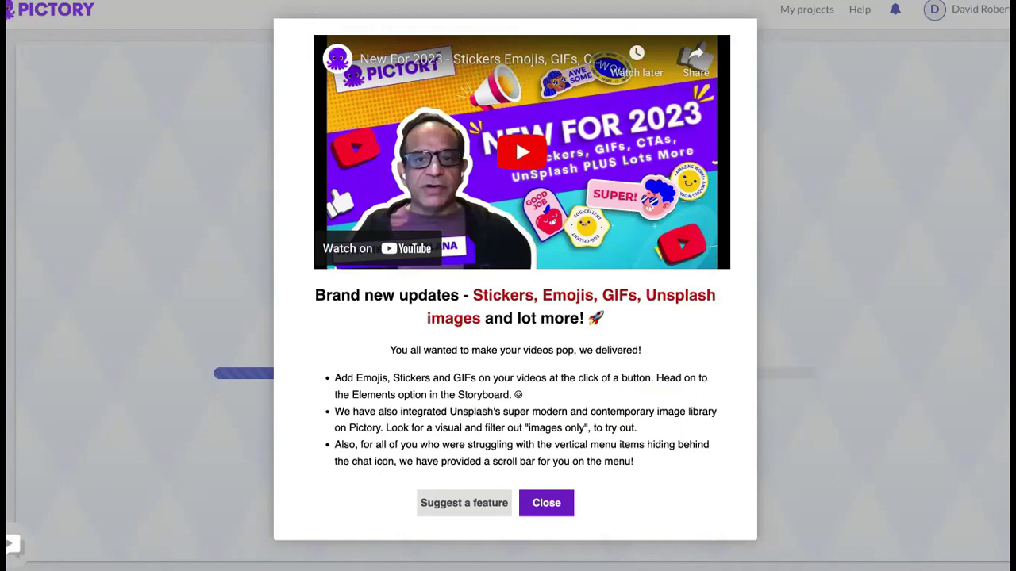
key("Escape")
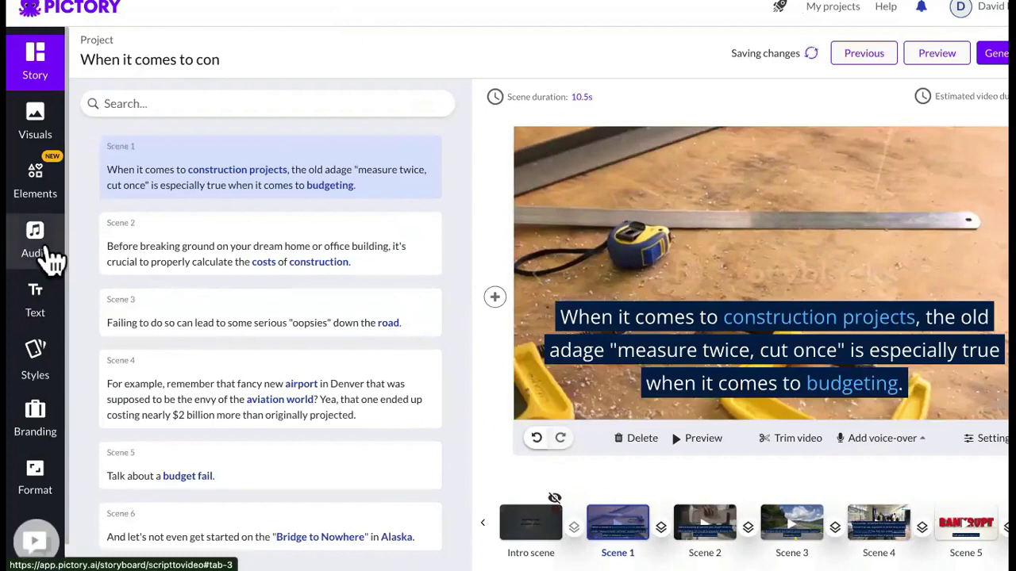
Apply the UK English "Chris, male" voice-over to the video and play the voice sample
left_click(51, 258)
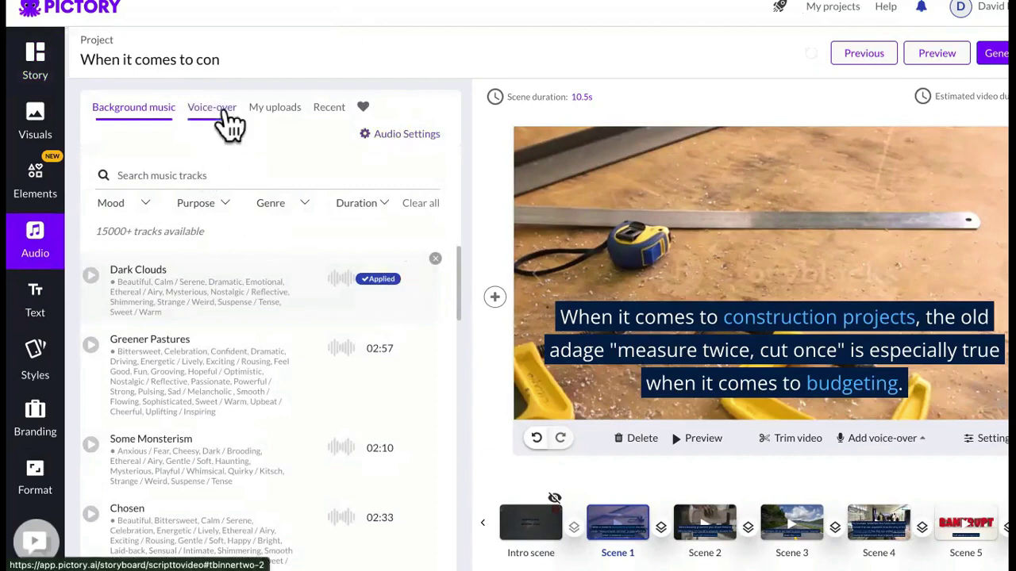
left_click(225, 113)
scroll(181, 385, "down", 10)
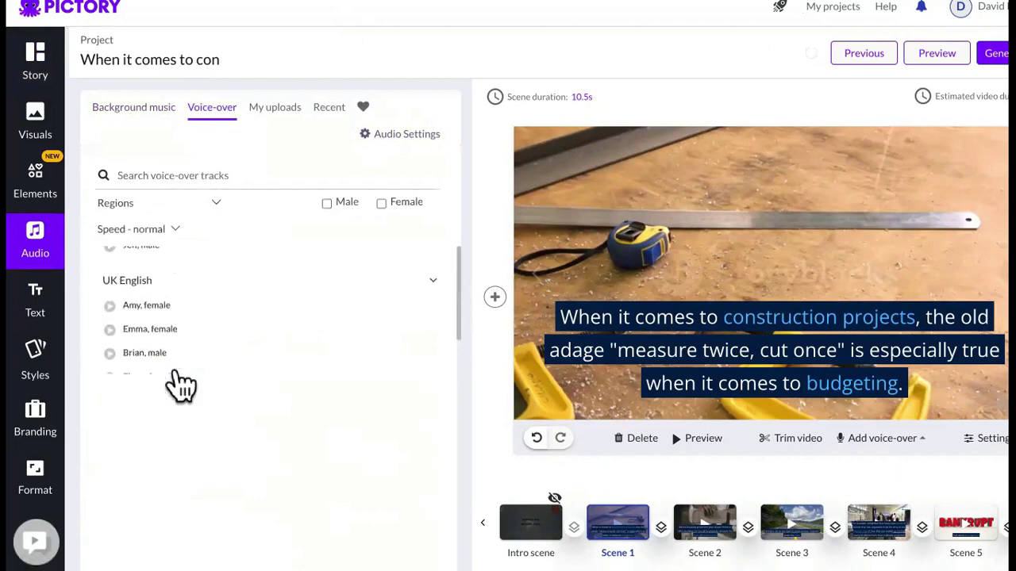
scroll(181, 385, "down", 2)
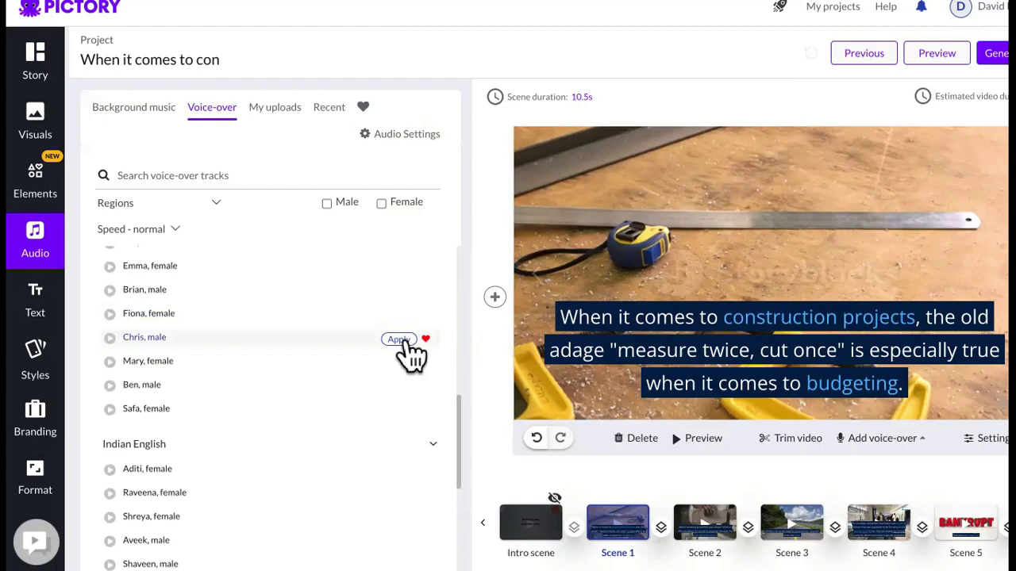
left_click(400, 340)
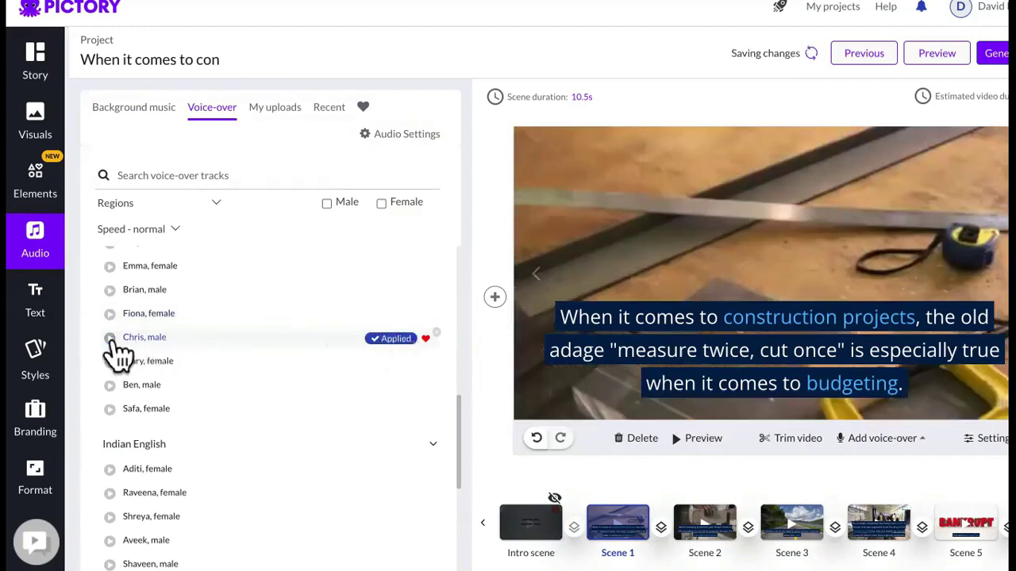
left_click(110, 339)
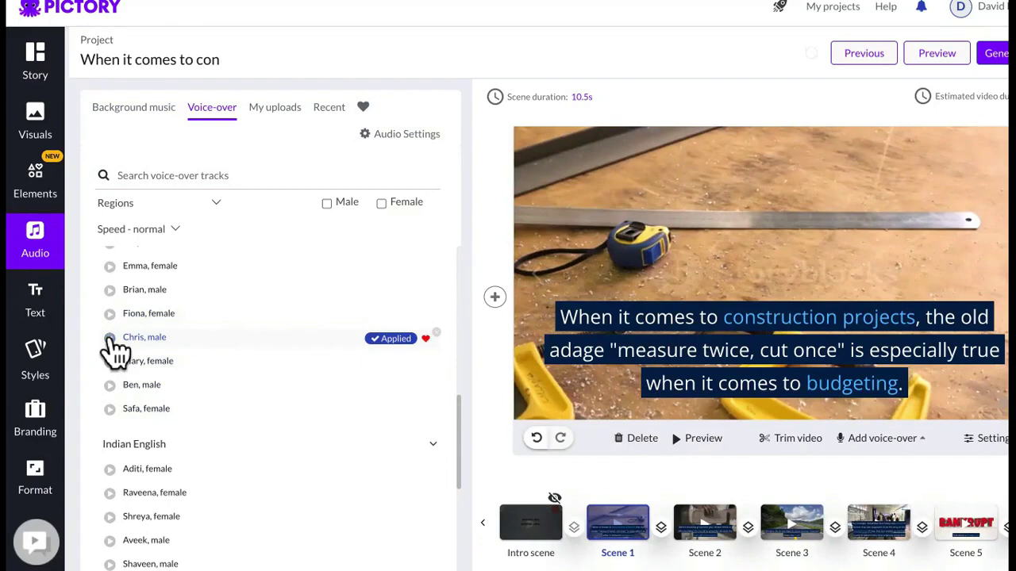
left_click(112, 338)
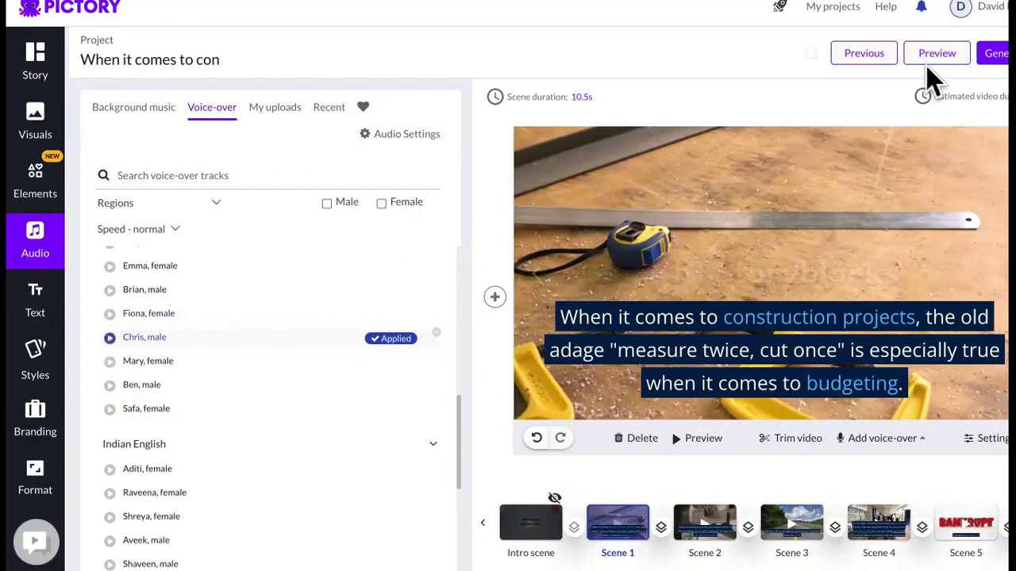
Generate the project as a video and close the generation progress window
left_click(993, 53)
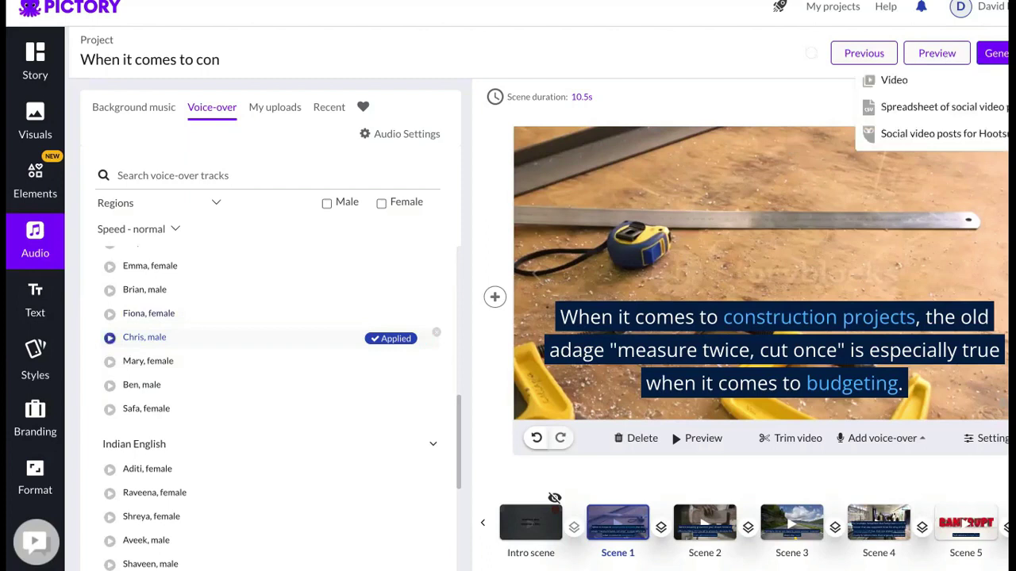
left_click(895, 82)
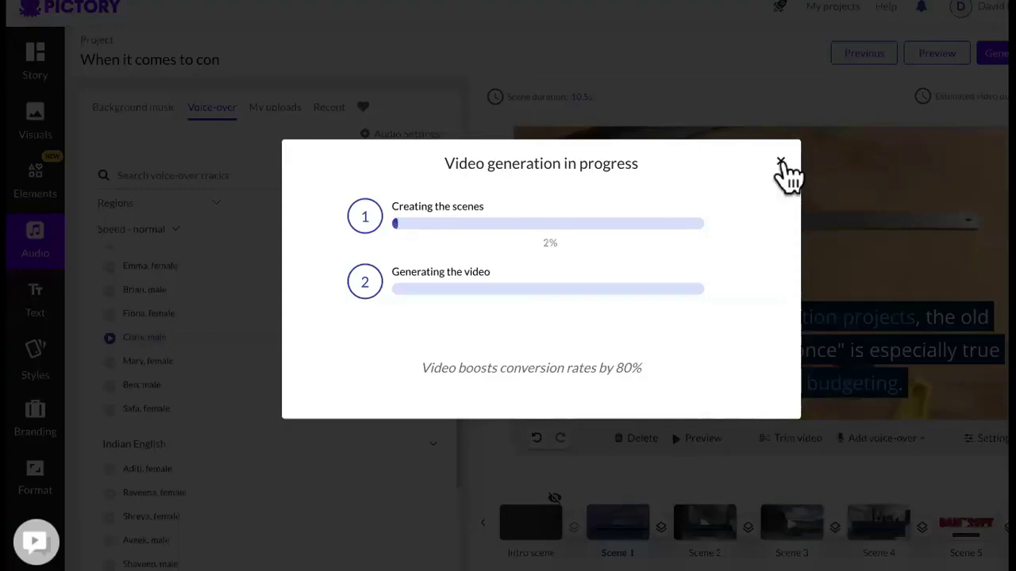
left_click(781, 163)
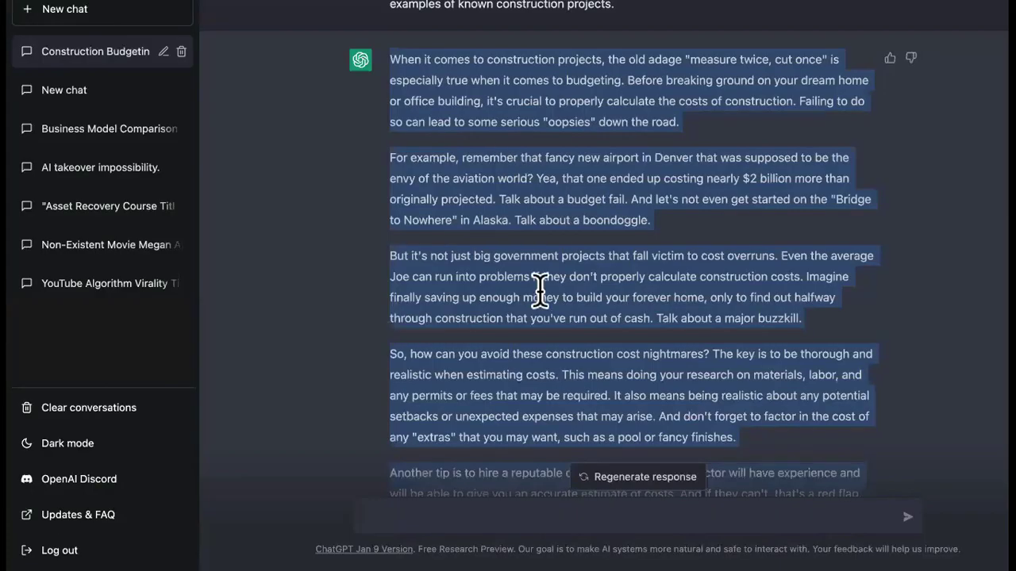
Switch to ChatGPT, ask it to rewrite this article as a video script, and review the response
scroll(540, 288, "down", 3)
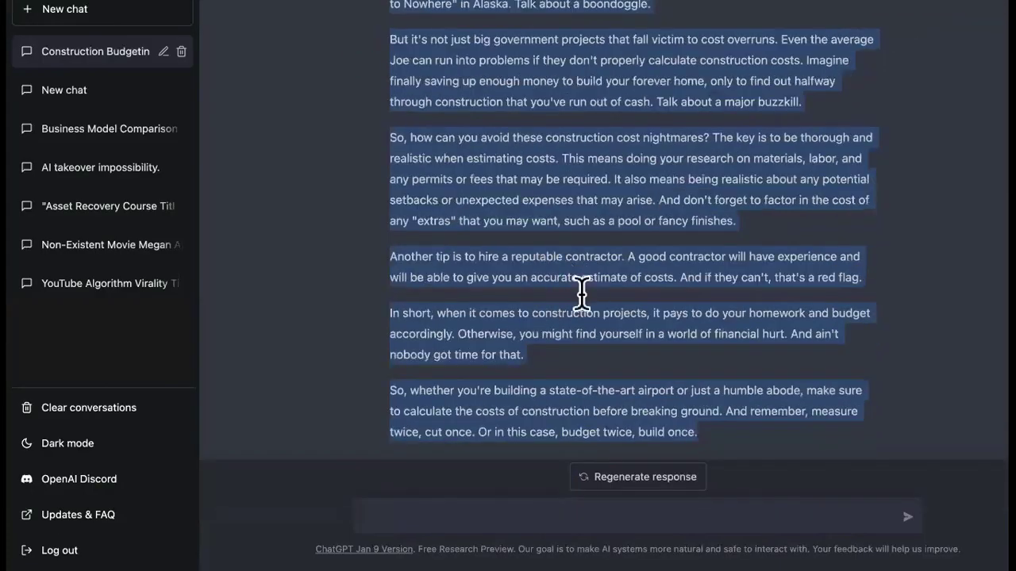
scroll(581, 292, "down", 1)
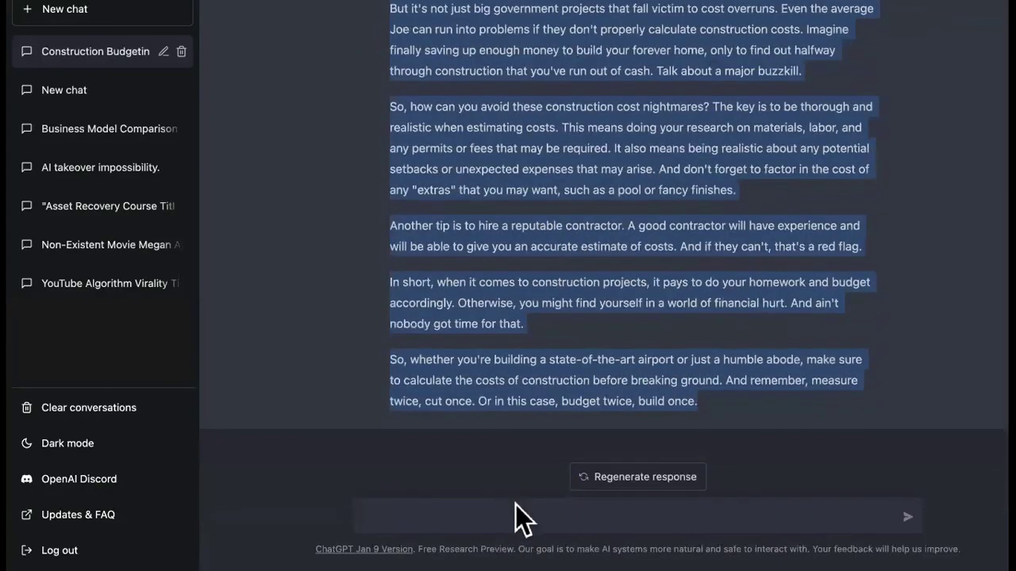
left_click(516, 515)
type("te this article as a video s")
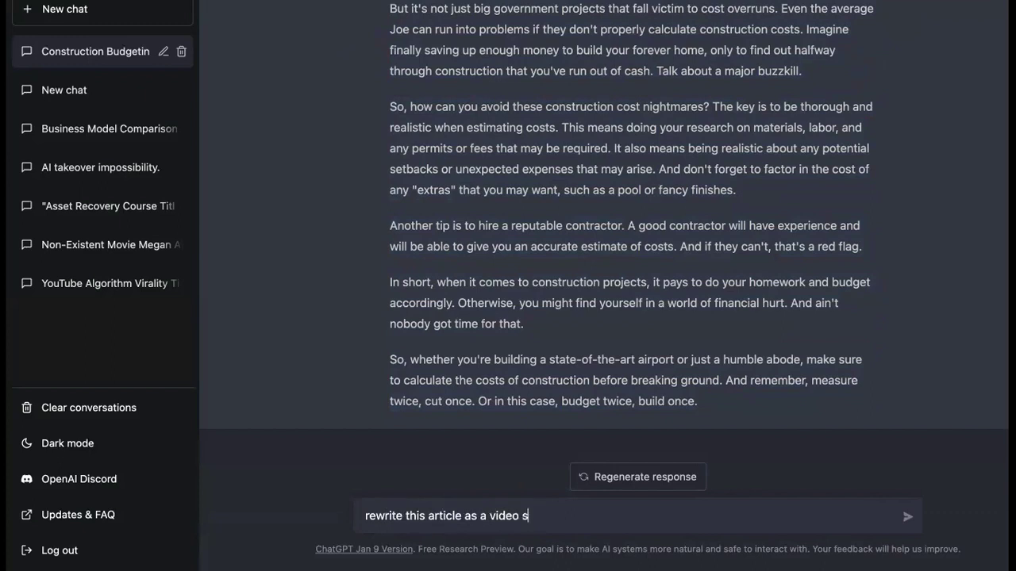
key("Return")
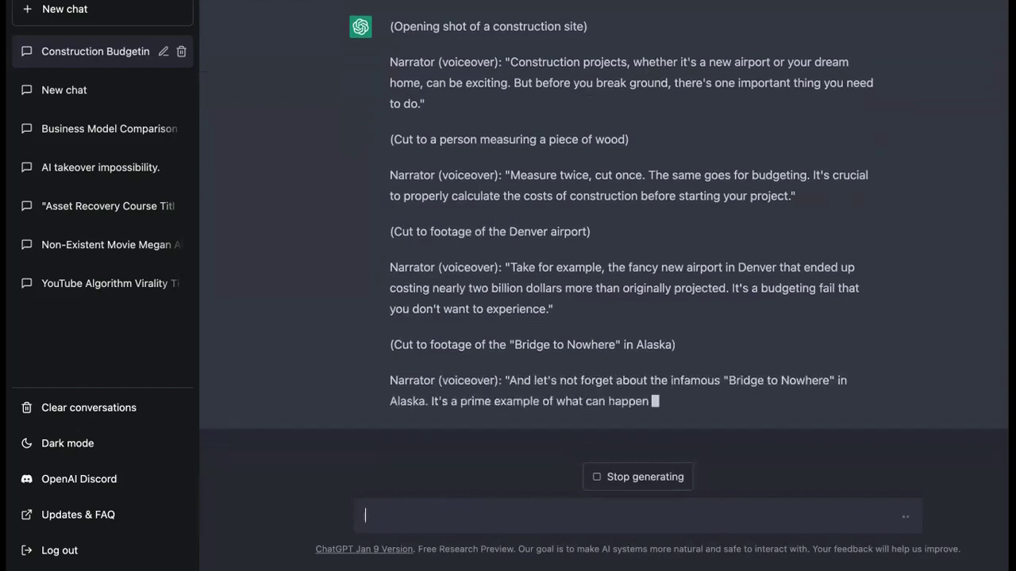
scroll(553, 274, "up", 5)
scroll(549, 262, "up", 3)
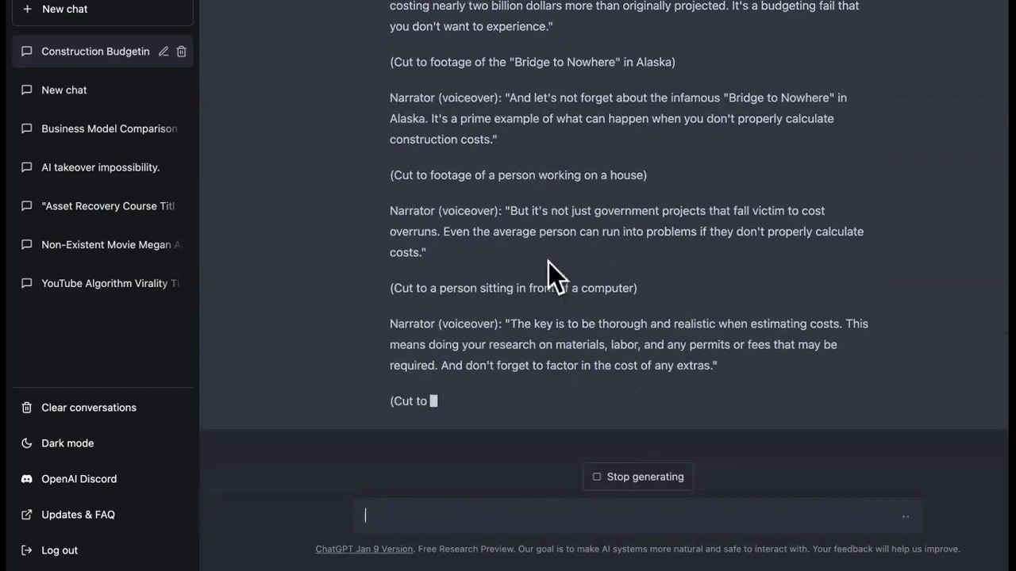
Send ChatGPT the request "write a video description for this"
type("write ")
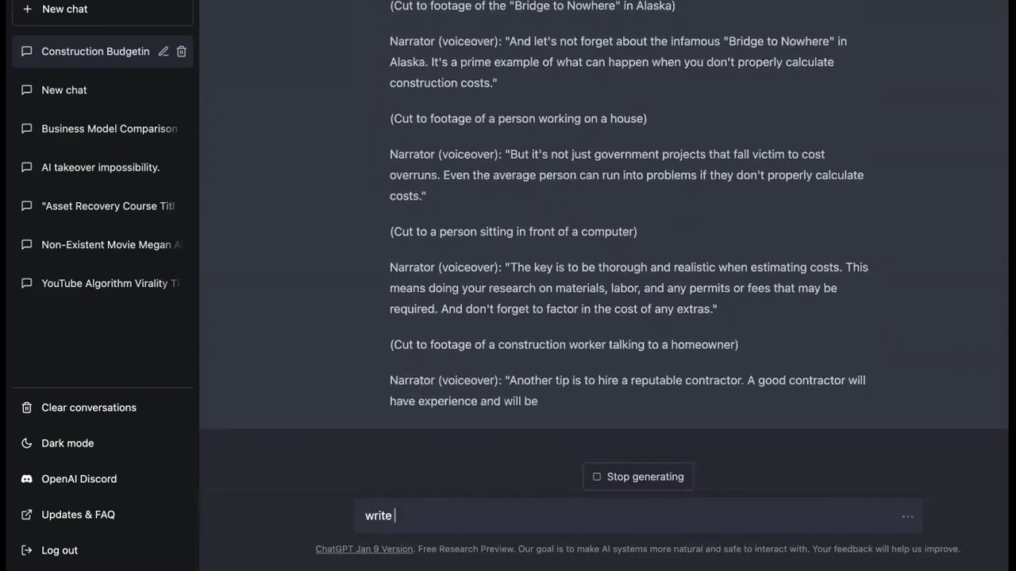
type("a a video ")
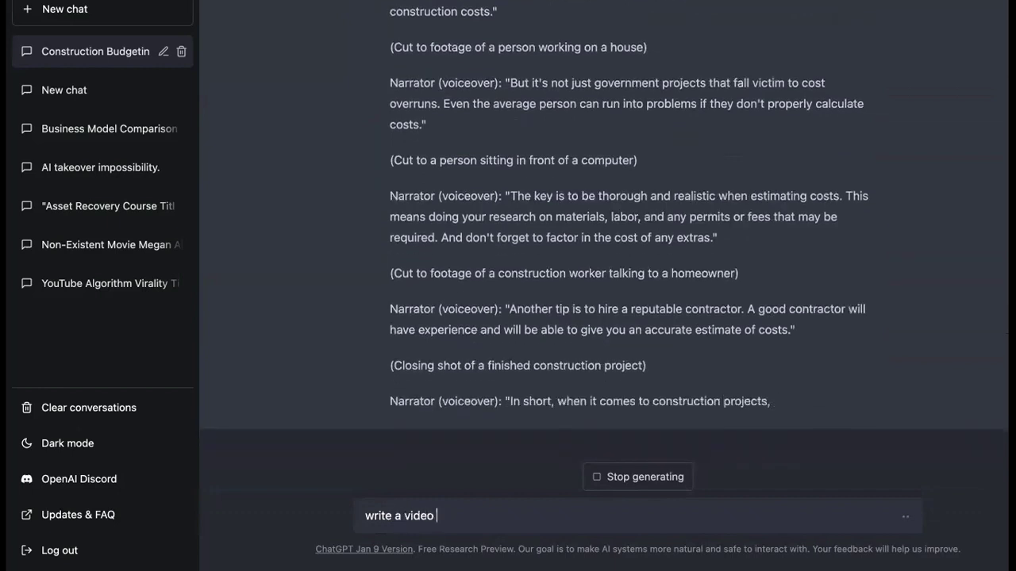
type("scription for")
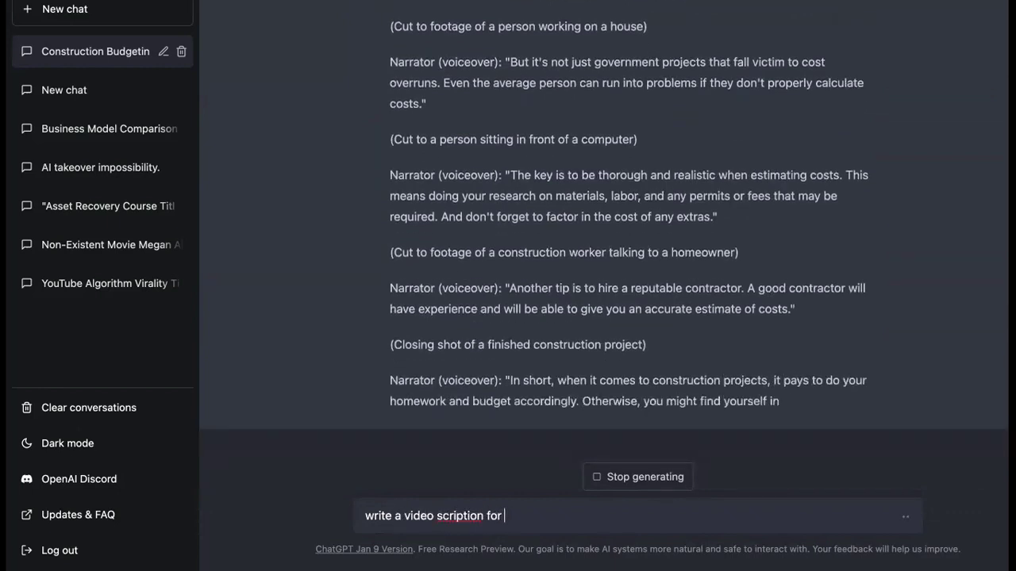
key("BackSpace")
key("BackSpace")
key("BackSpace")
key("BackSpace")
key("BackSpace")
key("BackSpace")
key("BackSpace")
key("BackSpace")
key("BackSpace")
key("BackSpace")
key("BackSpace")
key("BackSpace")
key("BackSpace")
key("BackSpace")
type("descripti")
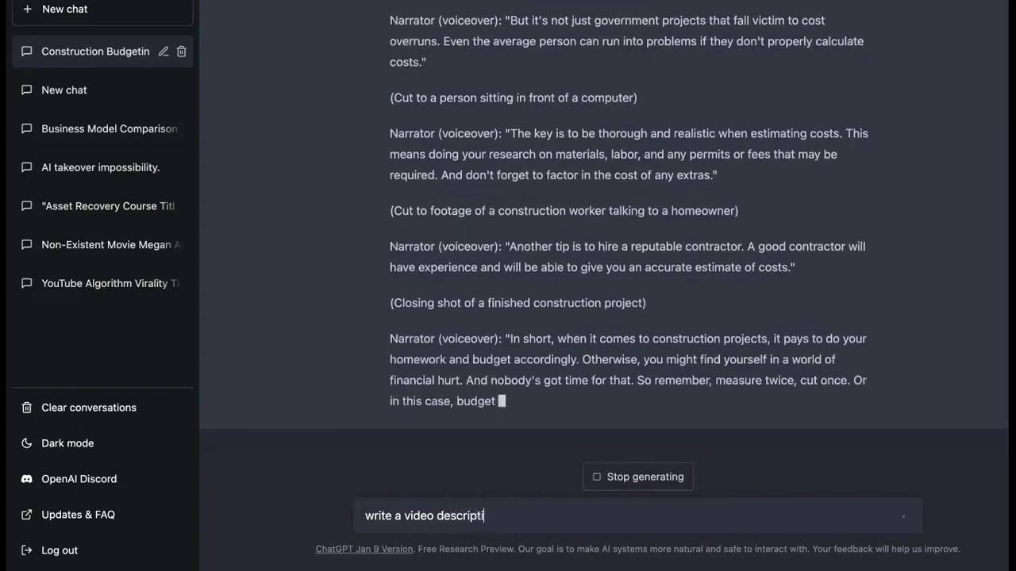
type("on for this")
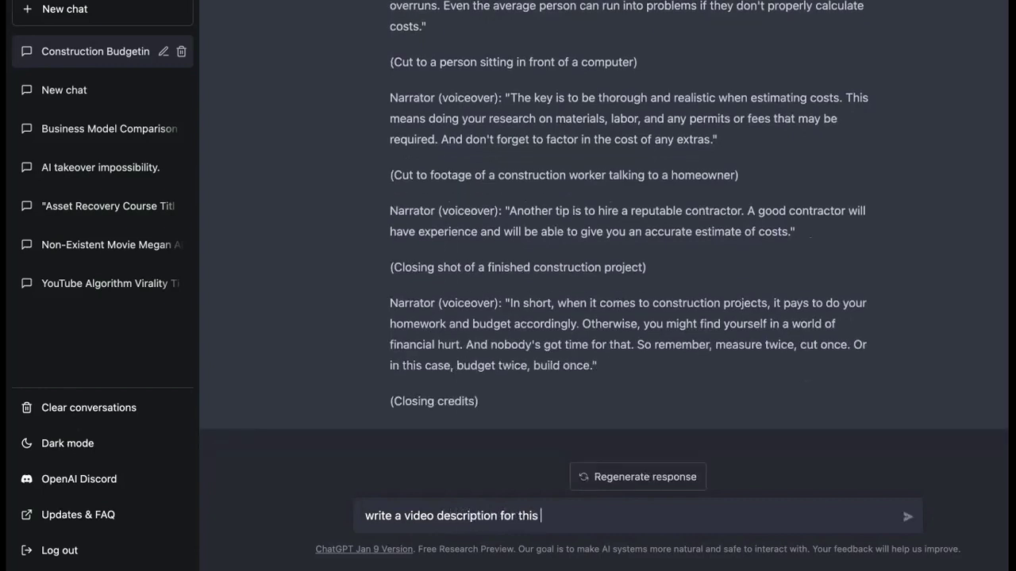
key("Return")
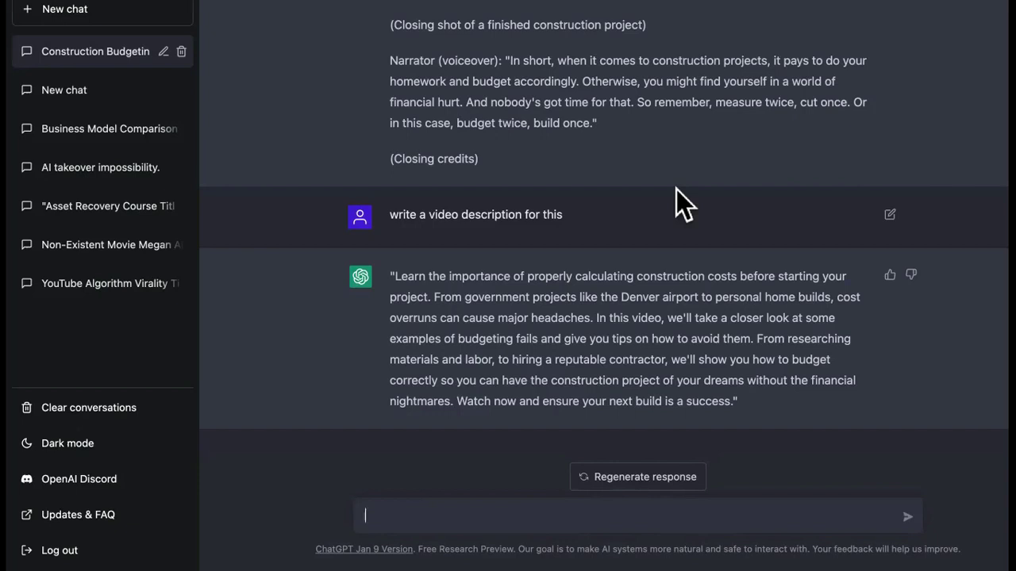
Ask ChatGPT "what video tags should i use" for the video
type("what video tags should i ")
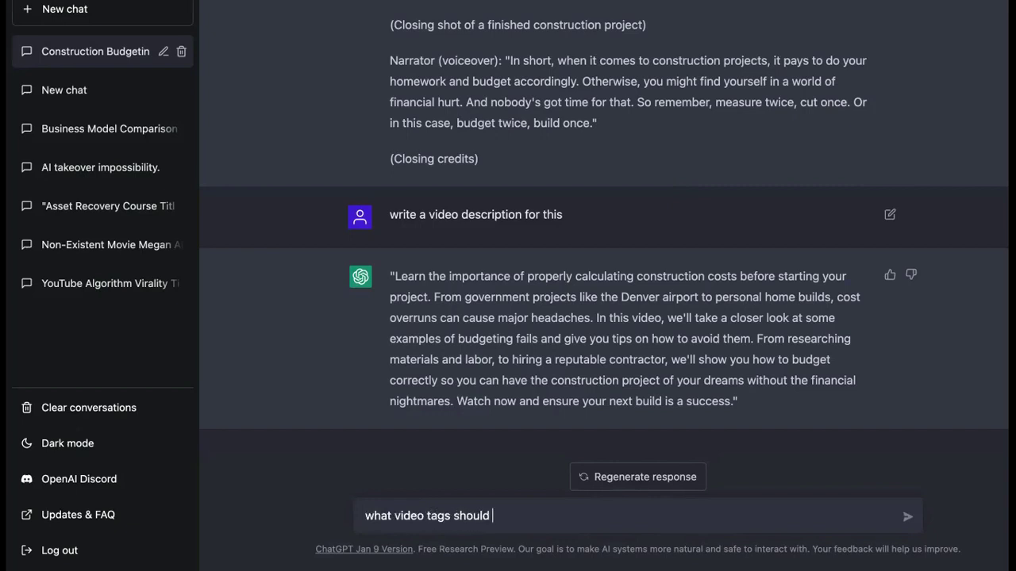
type("use")
key("Return")
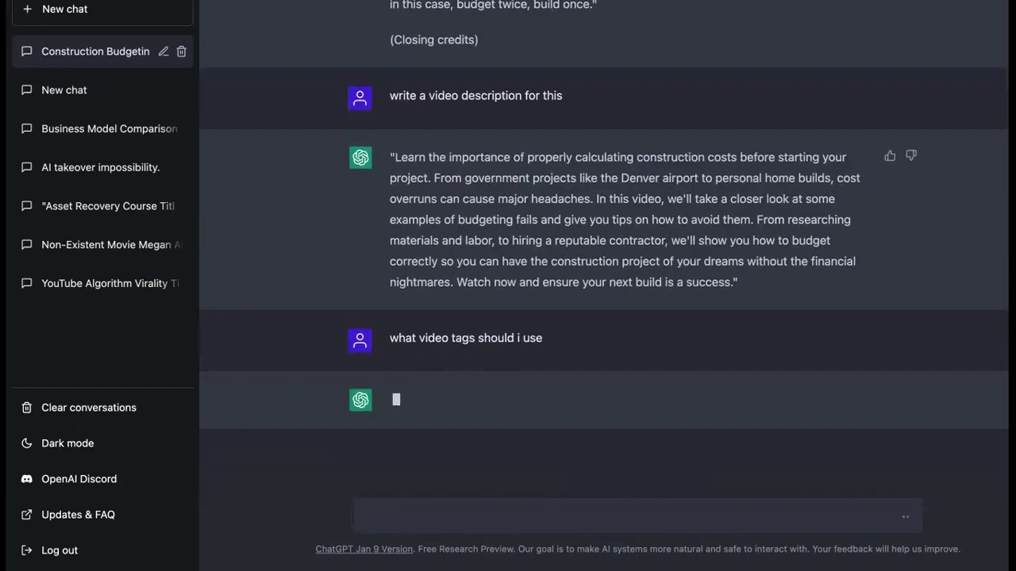